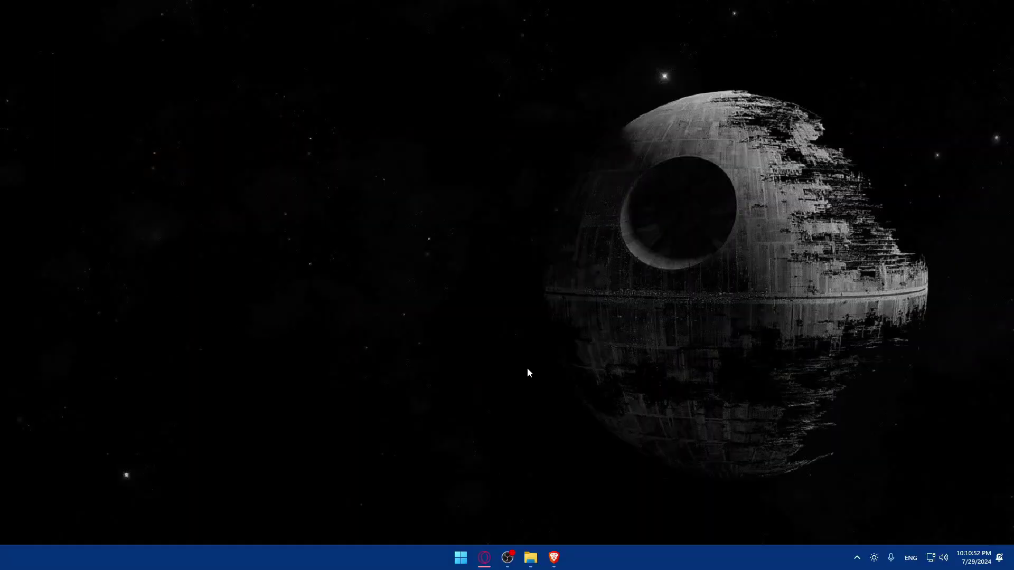
# - Bring up Brave, go to shopify.com and log in to the store admin
pyautogui.click(553, 558)
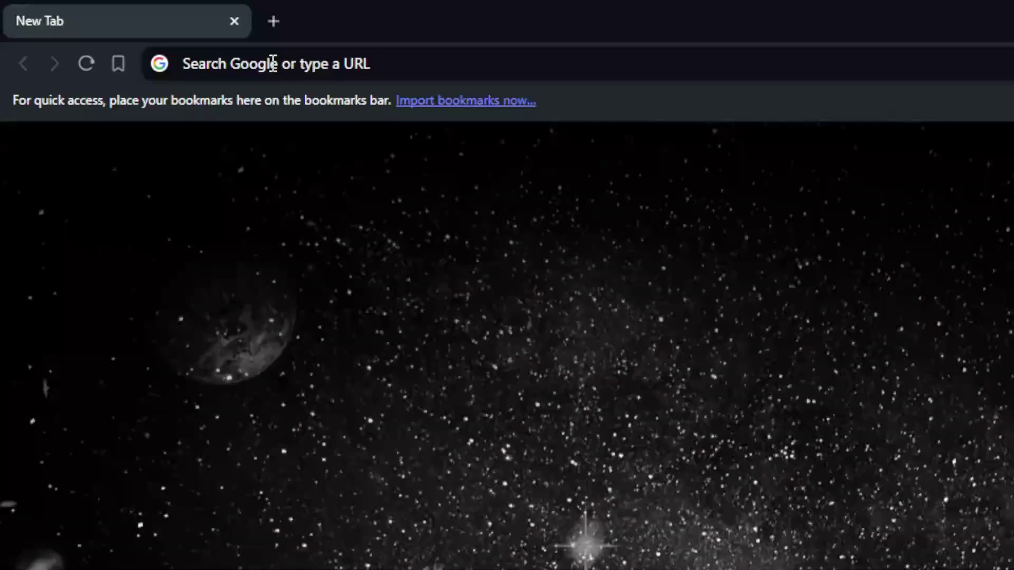
pyautogui.click(136, 32)
pyautogui.write('shopif')
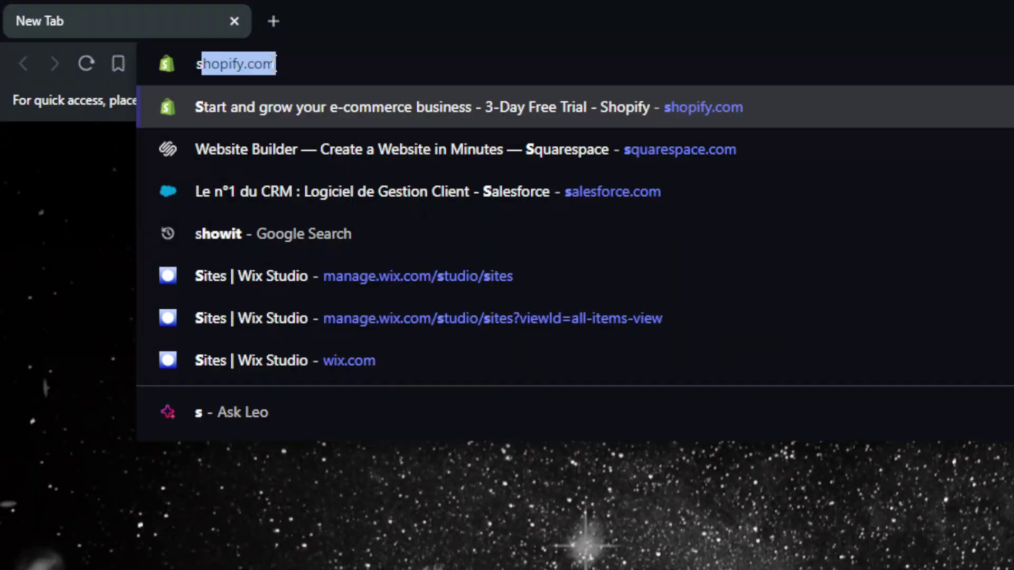
pyautogui.write('y.com')
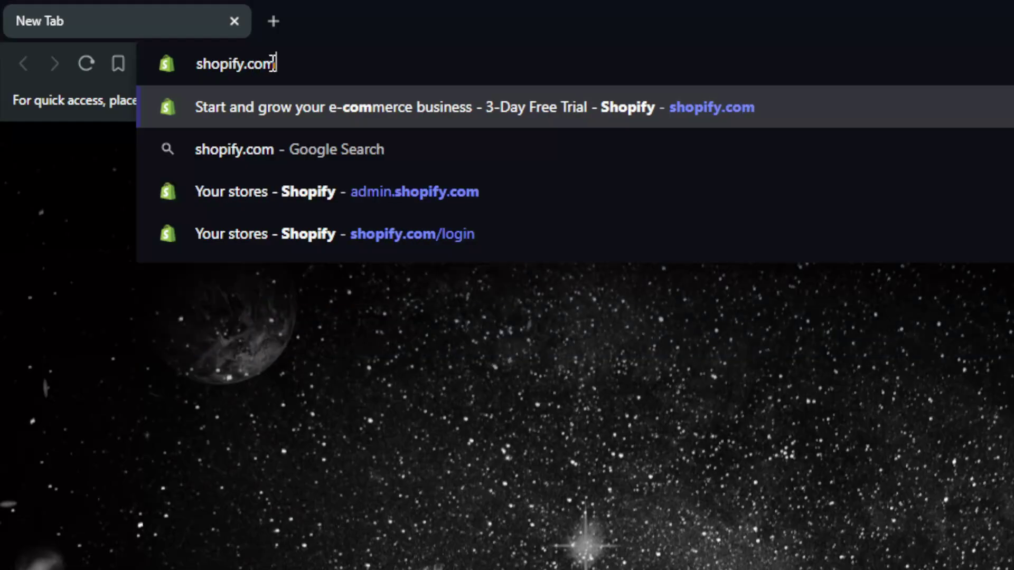
pyautogui.press('Return')
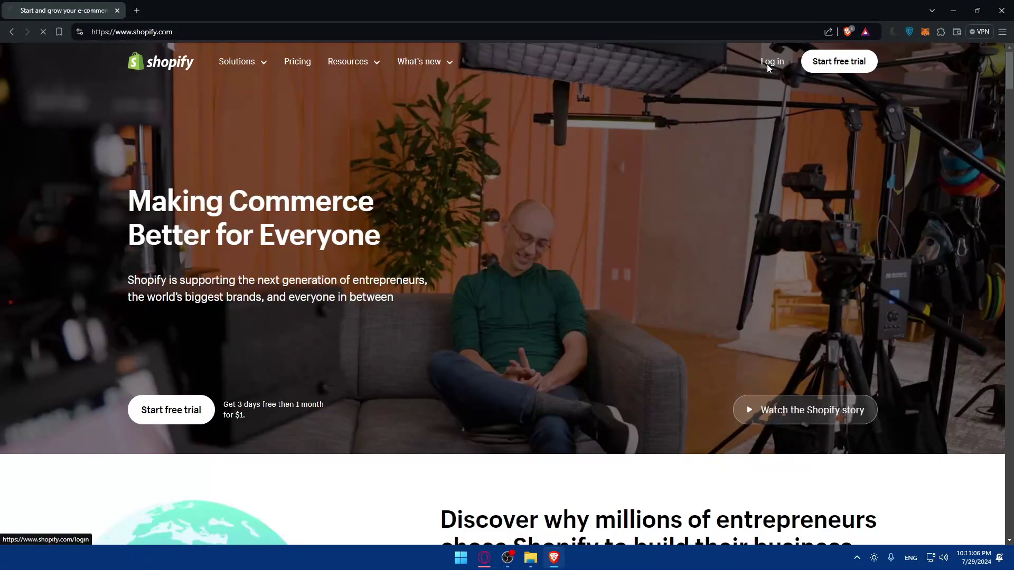
pyautogui.click(772, 62)
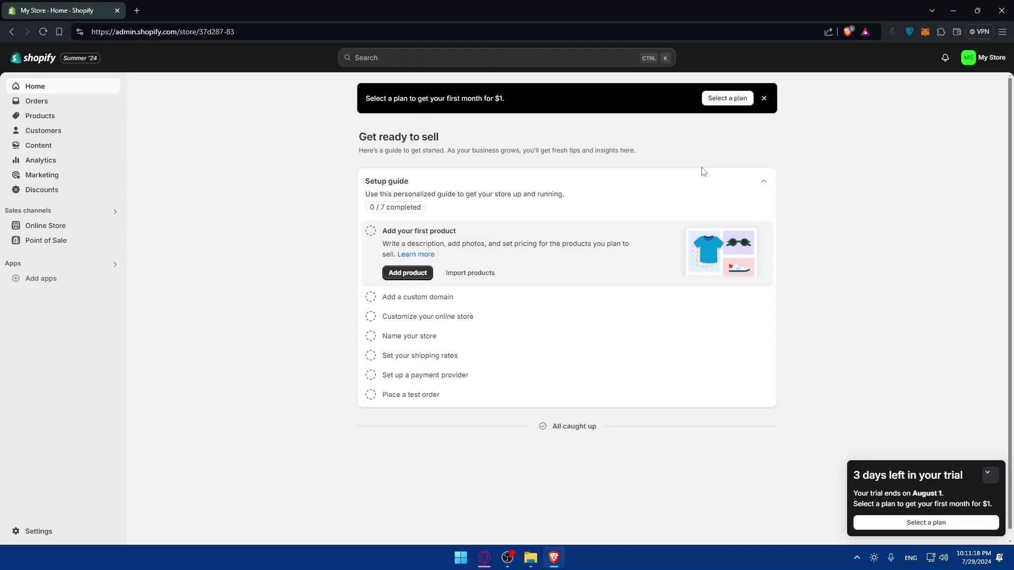
# - Collapse the '3 days left in your trial' reminder on the admin Home page
pyautogui.click(987, 473)
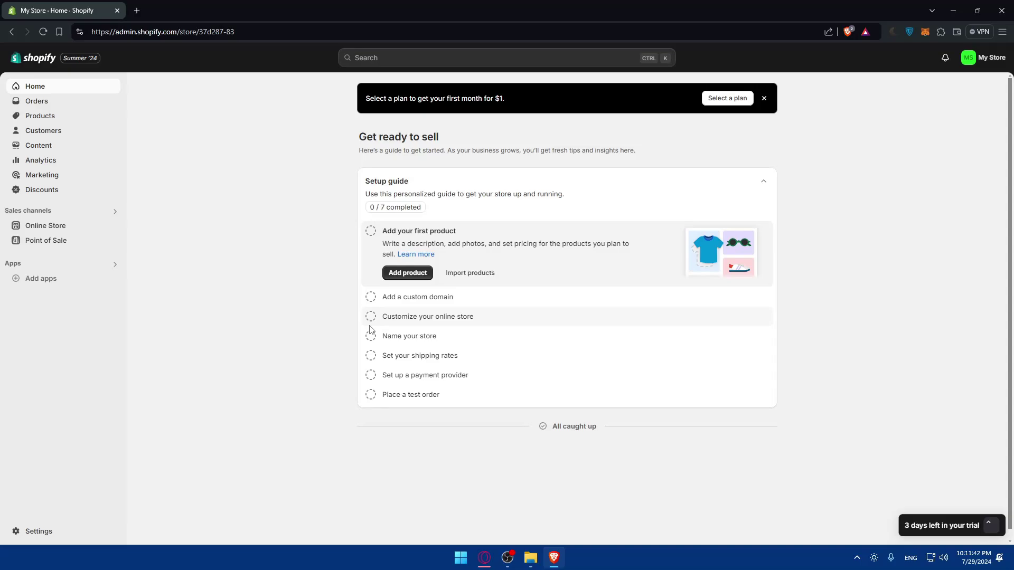
# - From Online Store Themes, preview the live storefront in a new tab, then close it
pyautogui.click(58, 233)
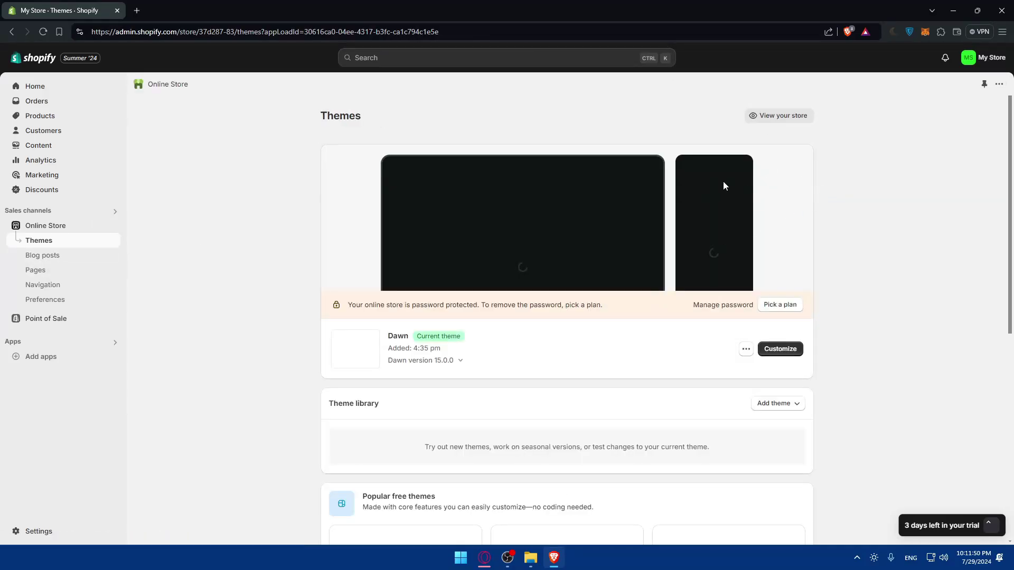
pyautogui.click(781, 117)
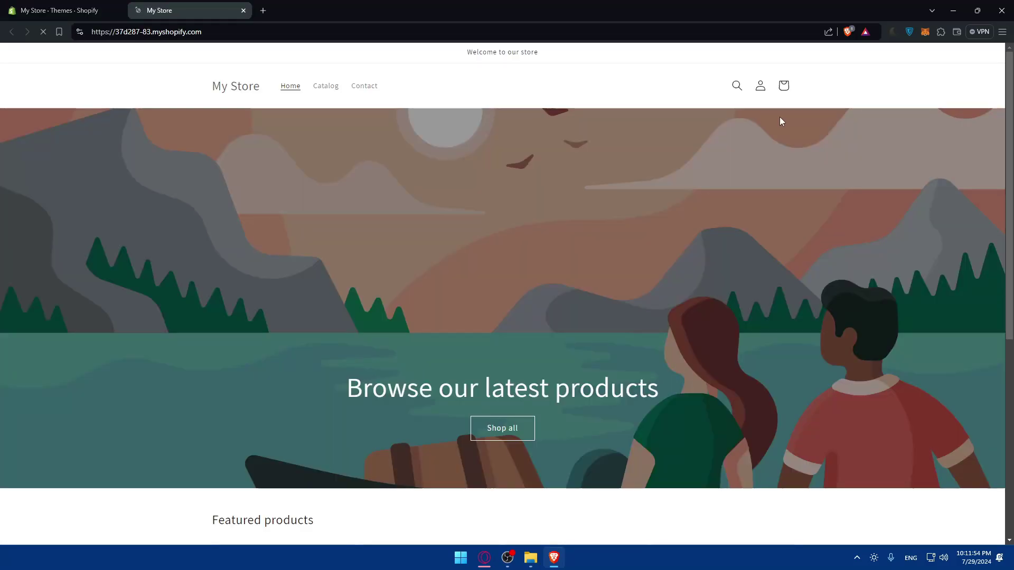
pyautogui.scroll(-5, 618, 192)
pyautogui.scroll(5, 620, 195)
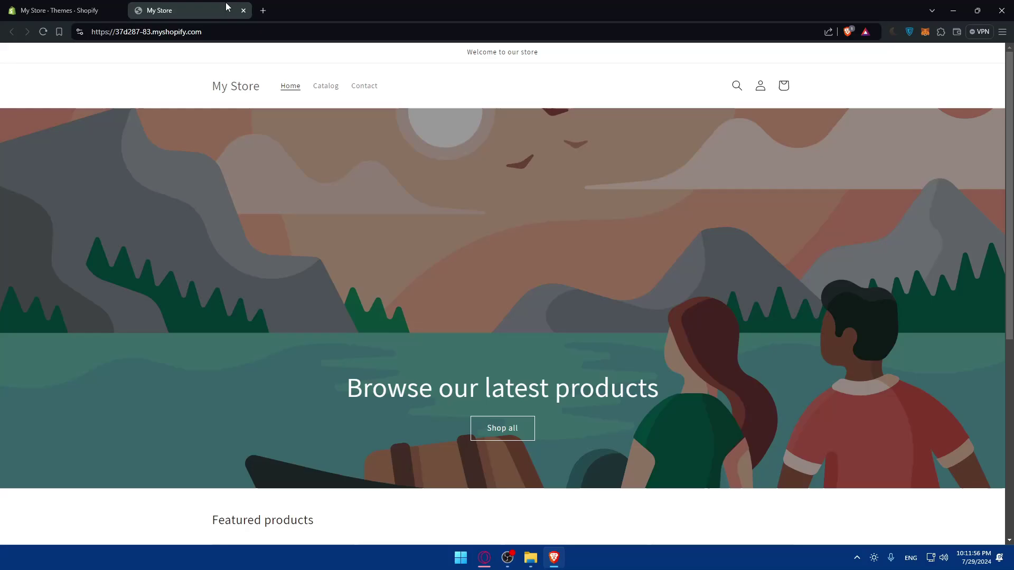
pyautogui.click(244, 10)
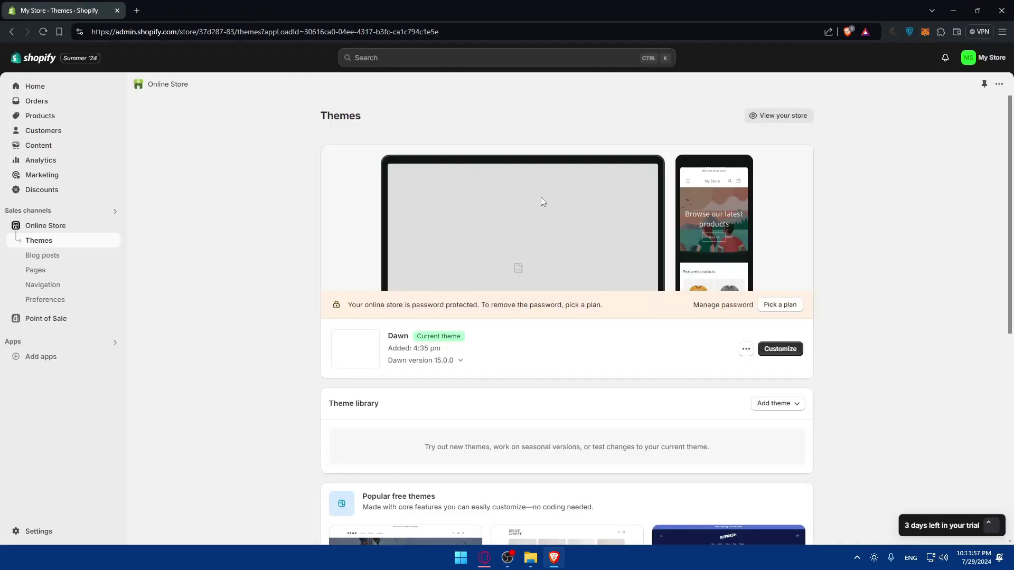
# - Inspect the Dawn theme's Image banner, Featured collection and Footer sections in the editor, then exit
pyautogui.click(778, 349)
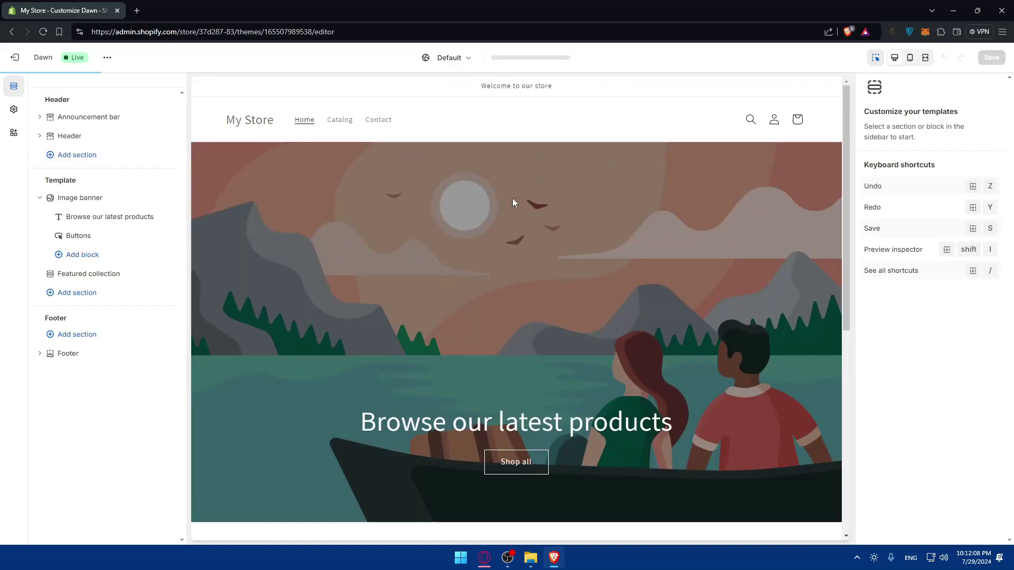
pyautogui.scroll(-6, 361, 229)
pyautogui.scroll(6, 379, 227)
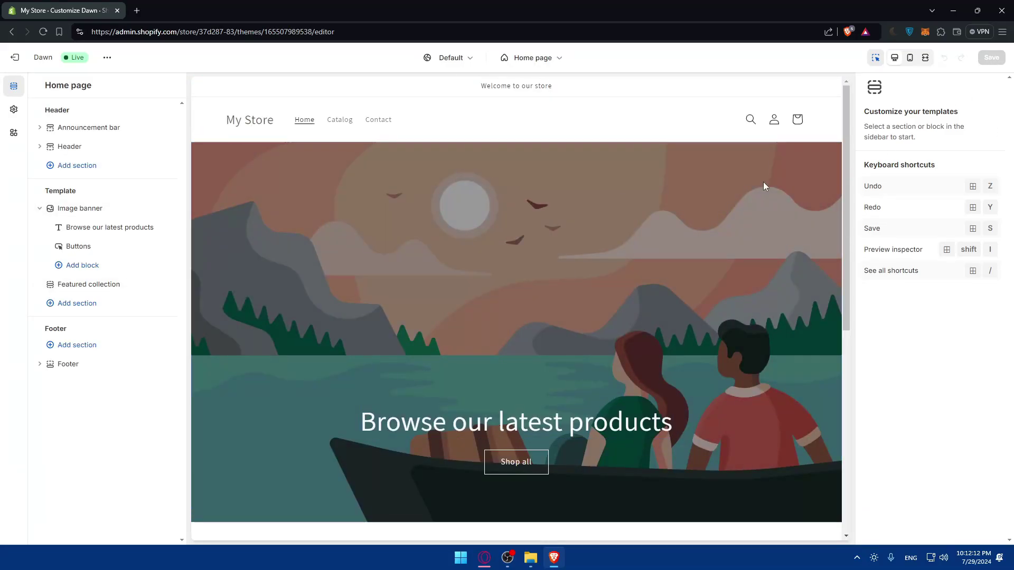
pyautogui.click(471, 194)
pyautogui.scroll(-6, 472, 194)
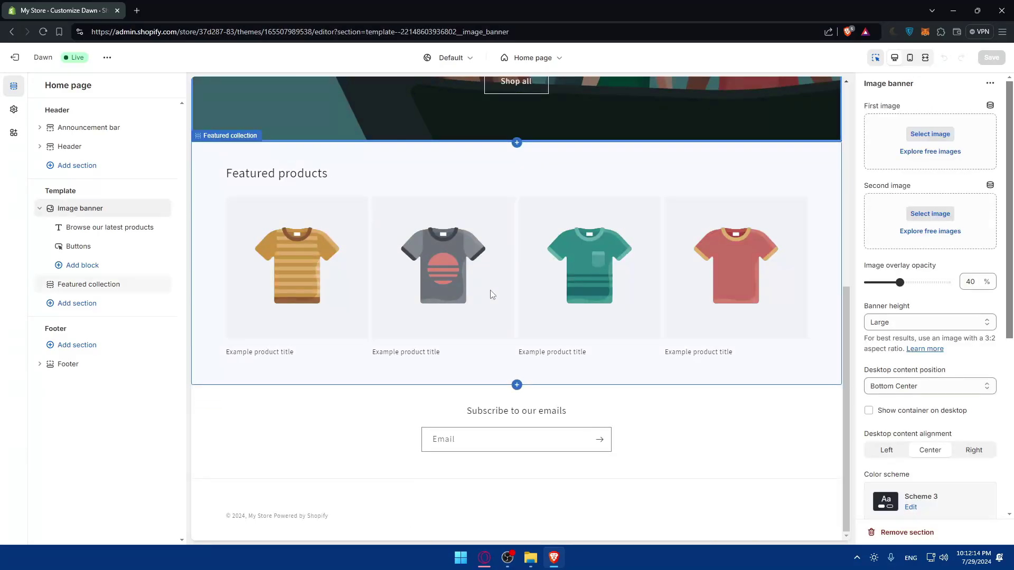
pyautogui.click(460, 289)
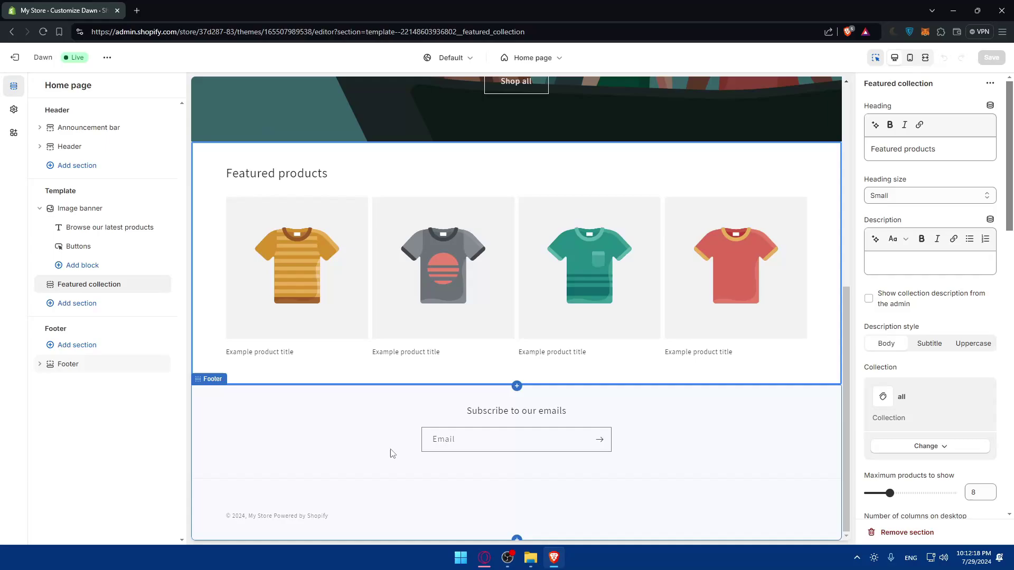
pyautogui.click(410, 440)
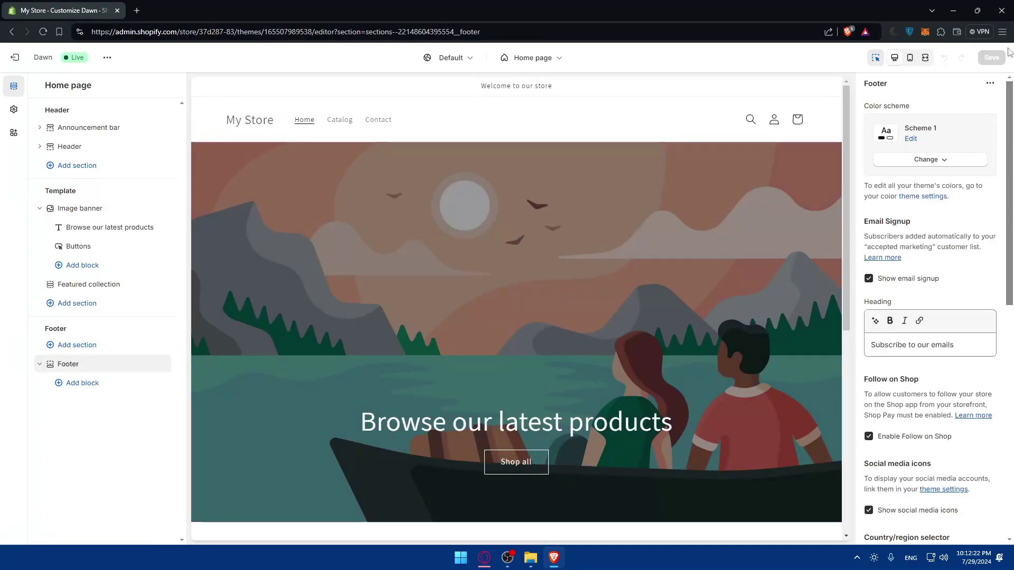
pyautogui.click(21, 58)
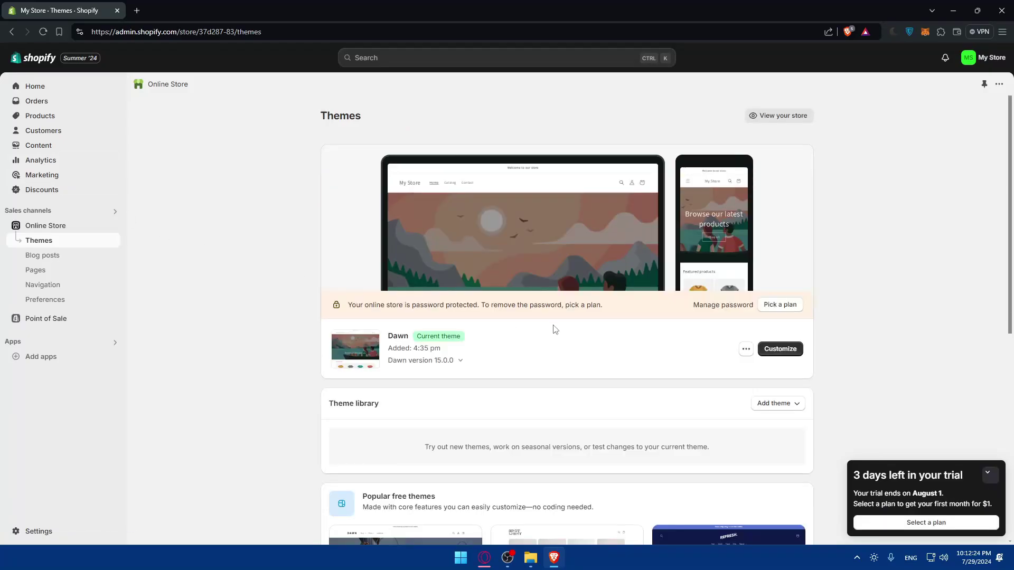
# - Navigate from Home through Online Store to the Preferences page
pyautogui.click(36, 86)
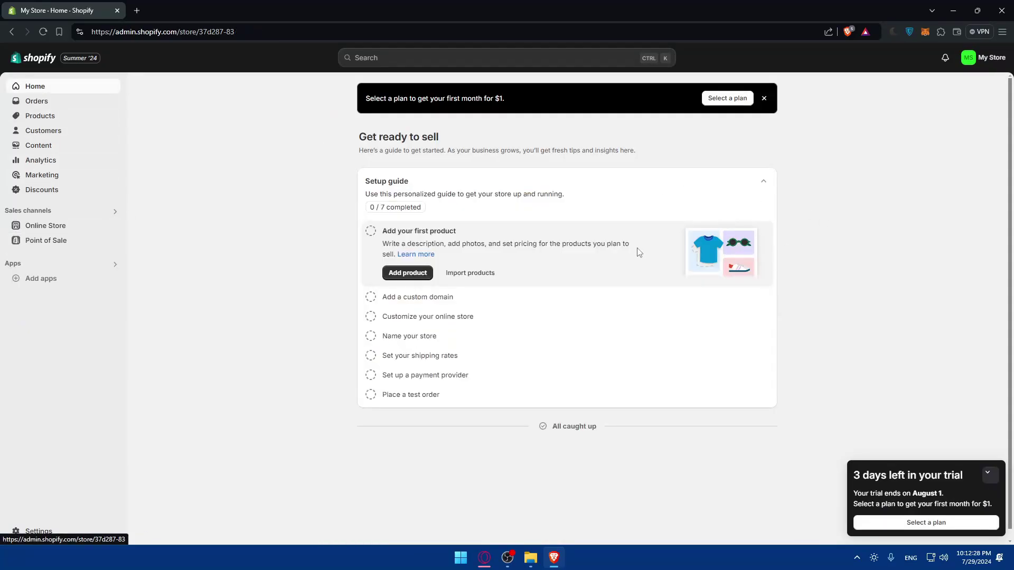
pyautogui.click(53, 226)
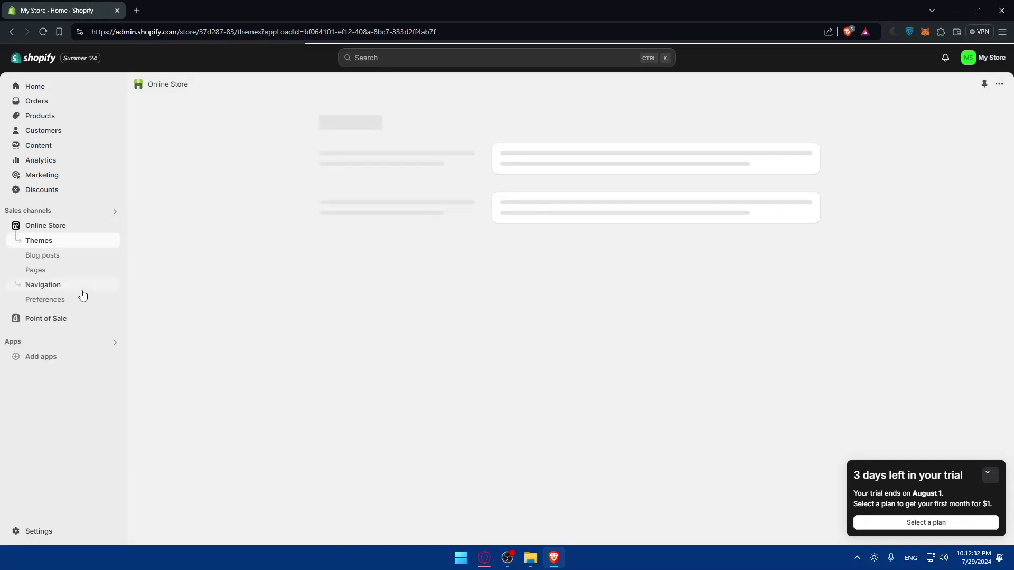
pyautogui.scroll(-8, 588, 269)
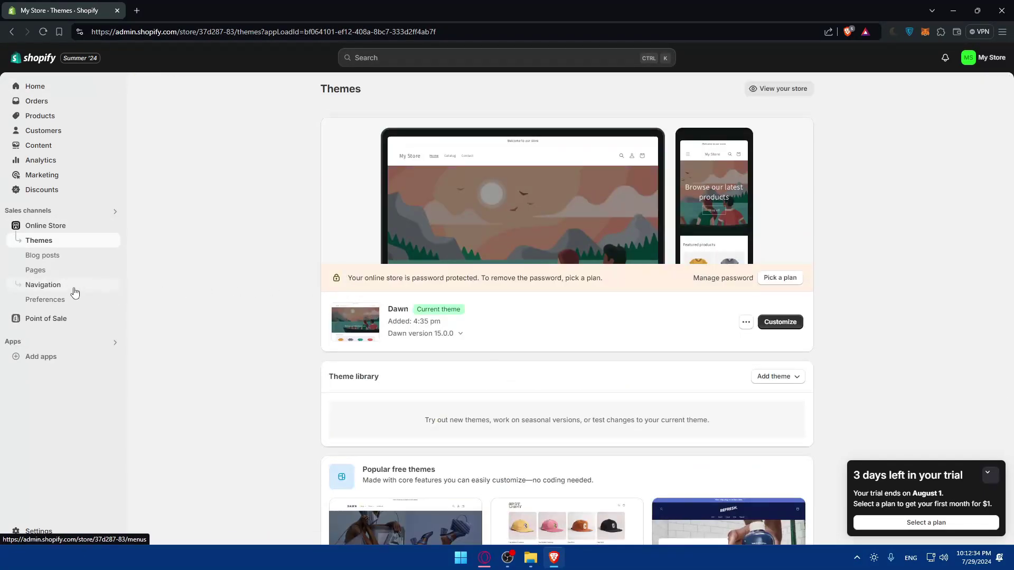
pyautogui.click(53, 299)
# - Review the Preferences page and select the storefront password under Password protection
pyautogui.scroll(-7, 596, 294)
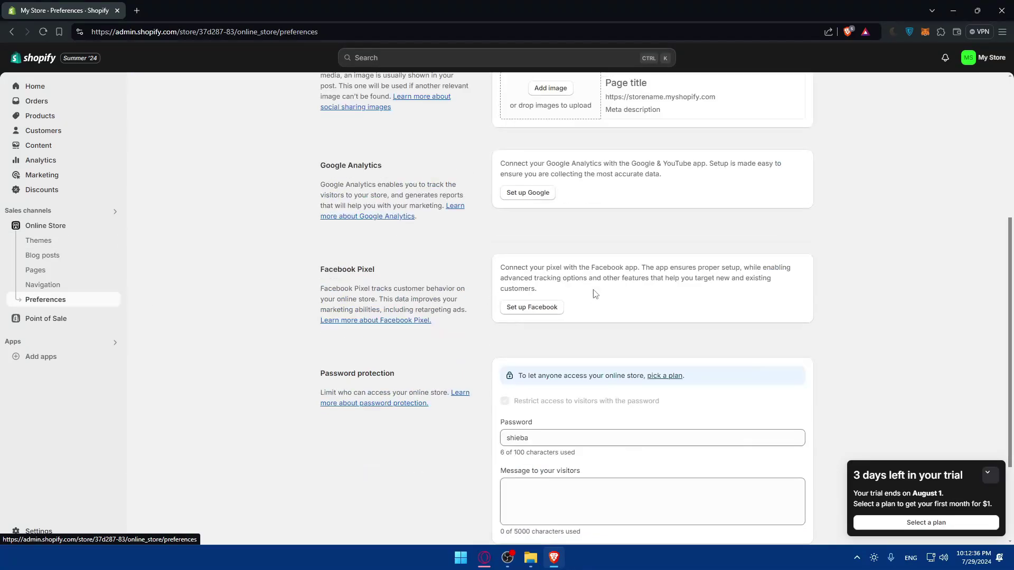
pyautogui.scroll(3, 589, 297)
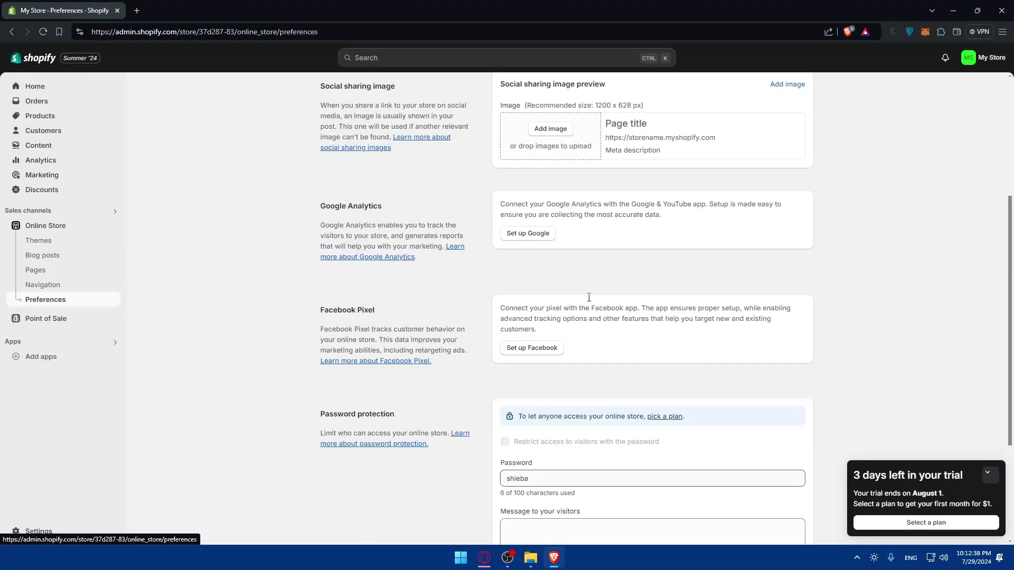
pyautogui.scroll(-2, 586, 301)
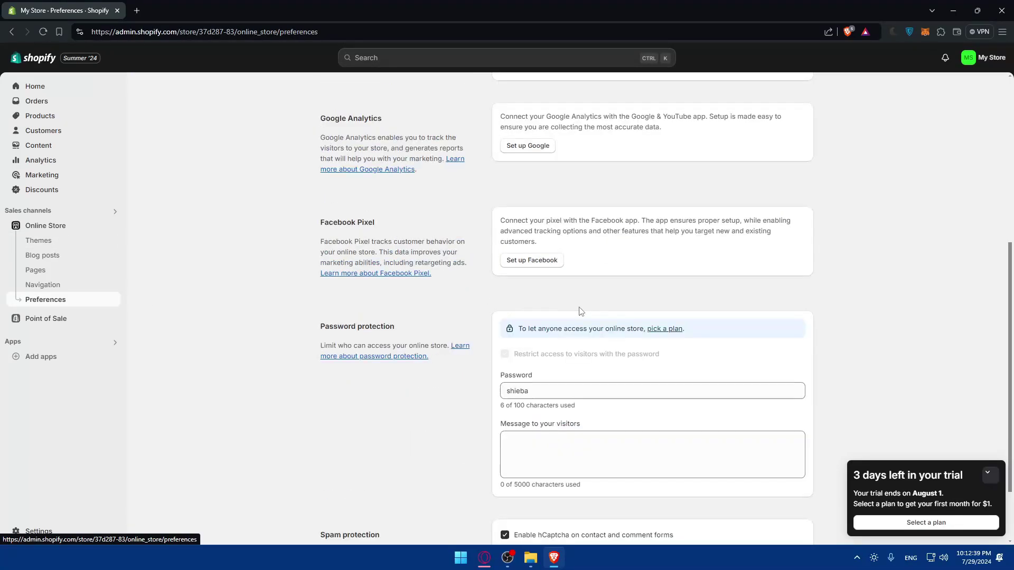
pyautogui.doubleClick(540, 397)
pyautogui.click(549, 395)
pyautogui.doubleClick(558, 393)
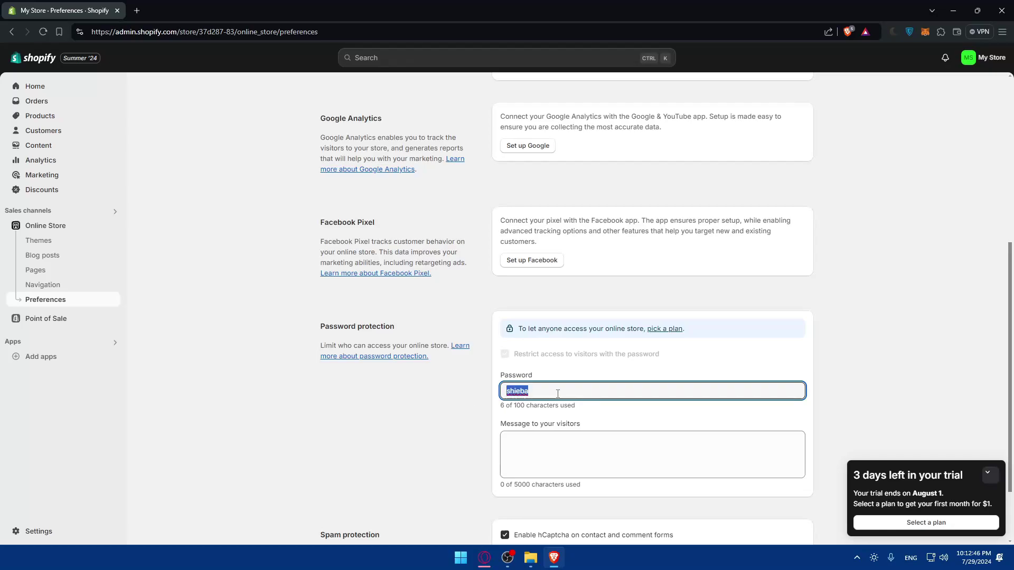
pyautogui.scroll(6, 543, 378)
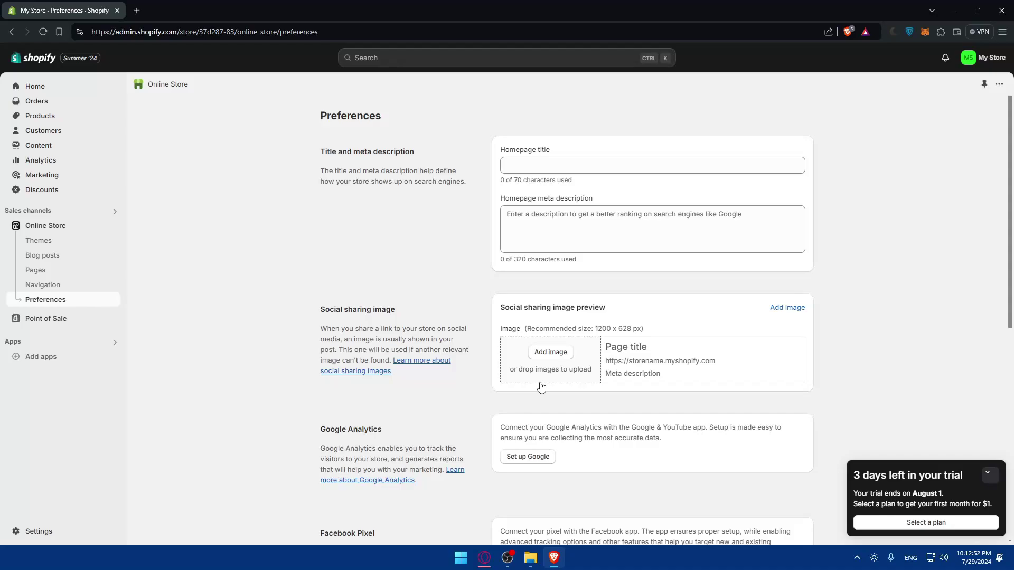
# - Open the Domains settings and search the web for how to get a free Shopify domain
pyautogui.click(59, 532)
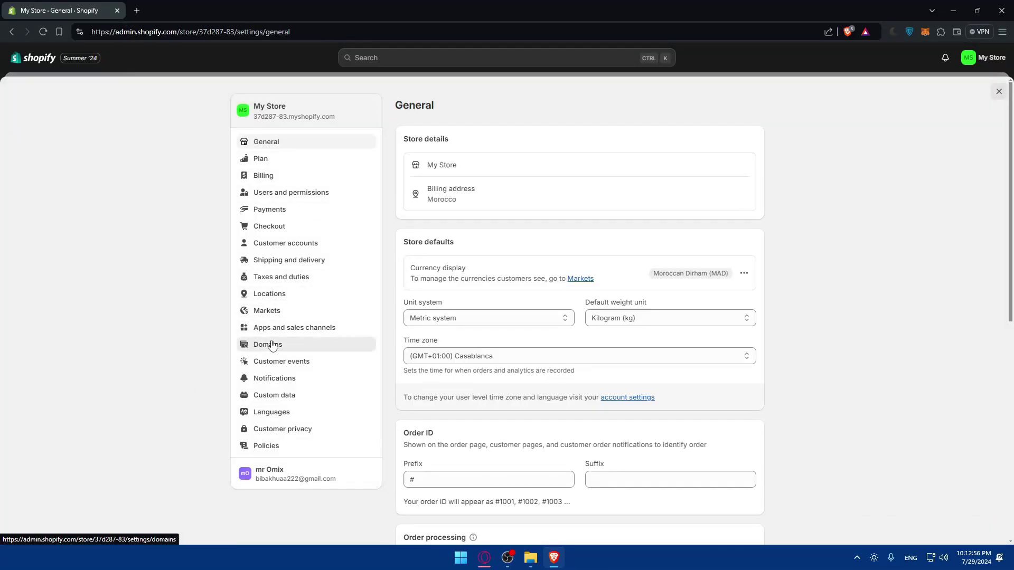
pyautogui.click(268, 345)
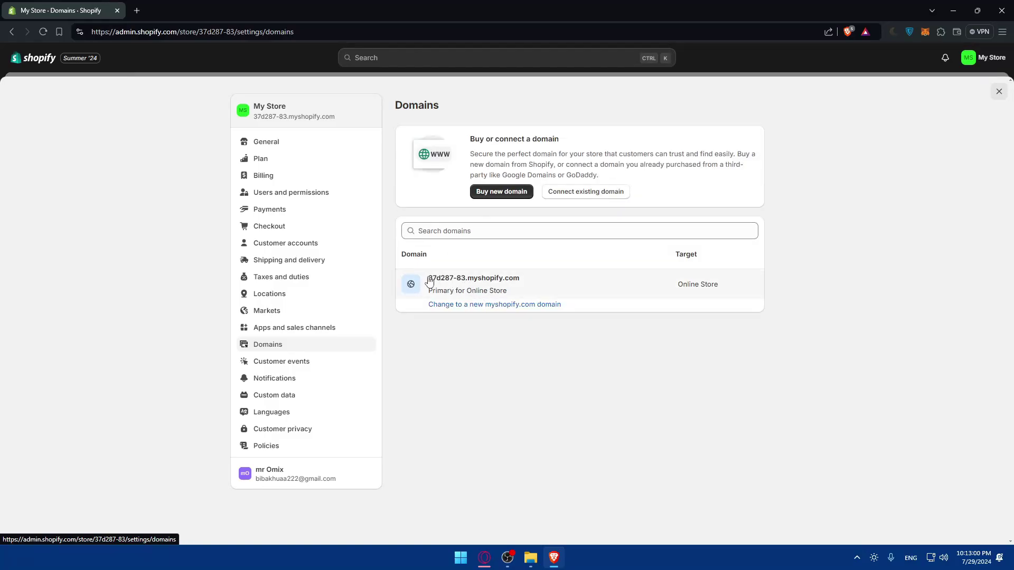
pyautogui.moveTo(429, 280); pyautogui.dragTo(527, 280)
pyautogui.click(137, 11)
pyautogui.write('How To Get Free Domain For Shopify Website 2024!')
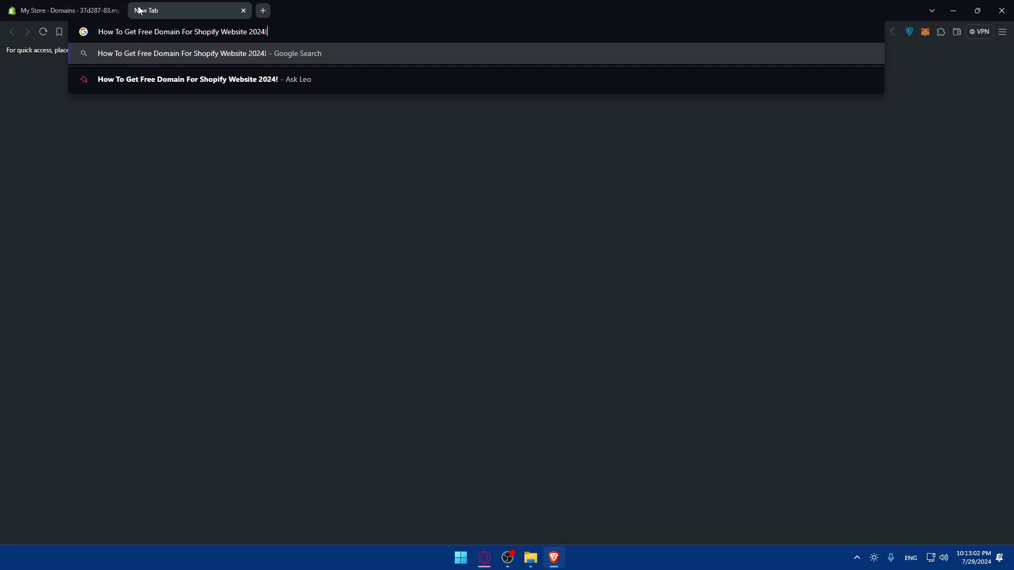
pyautogui.press('Return')
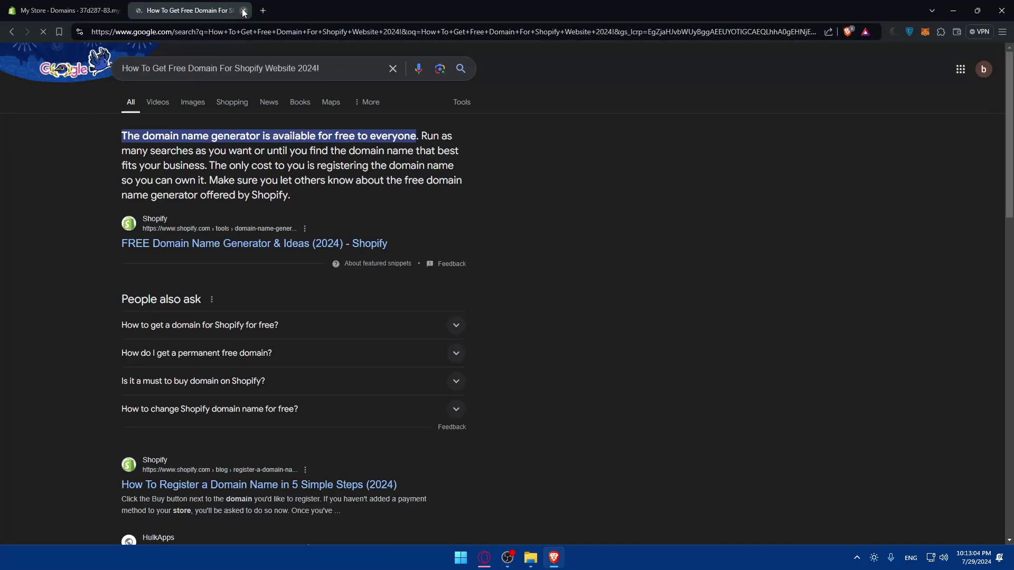
pyautogui.click(244, 12)
# - Open the store's myshopify storefront in a new tab and browse Shop all
pyautogui.moveTo(485, 103); pyautogui.dragTo(412, 108)
pyautogui.hotkey('ctrl', 'c')
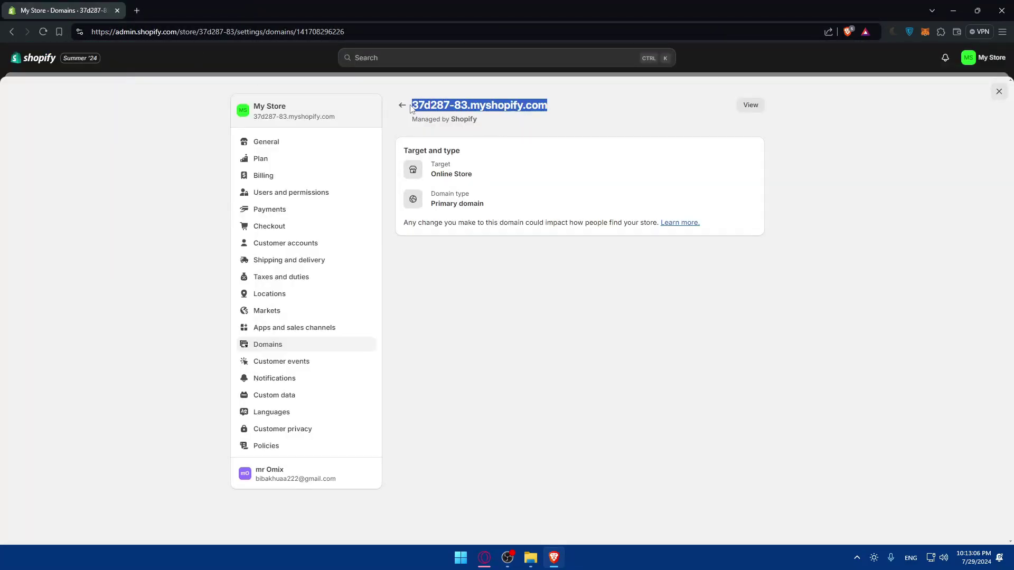
pyautogui.click(138, 10)
pyautogui.hotkey('ctrl', 'v')
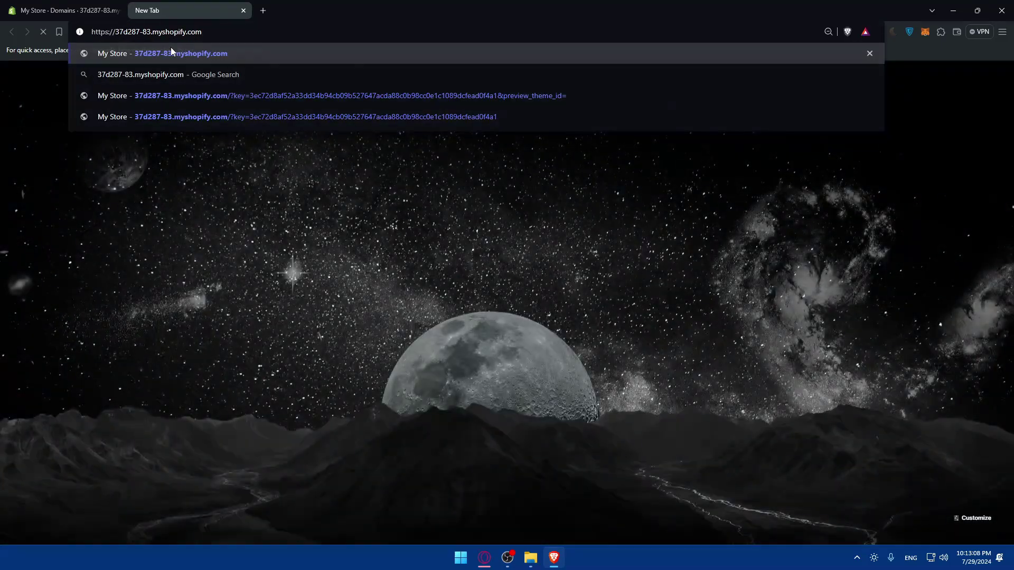
pyautogui.press('Return')
pyautogui.scroll(-5, 422, 195)
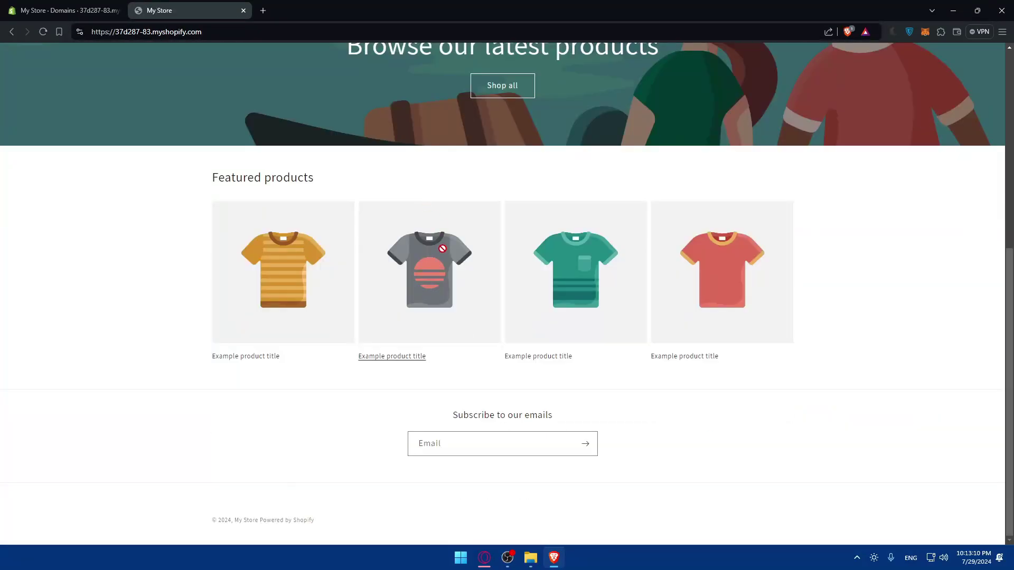
pyautogui.scroll(5, 552, 317)
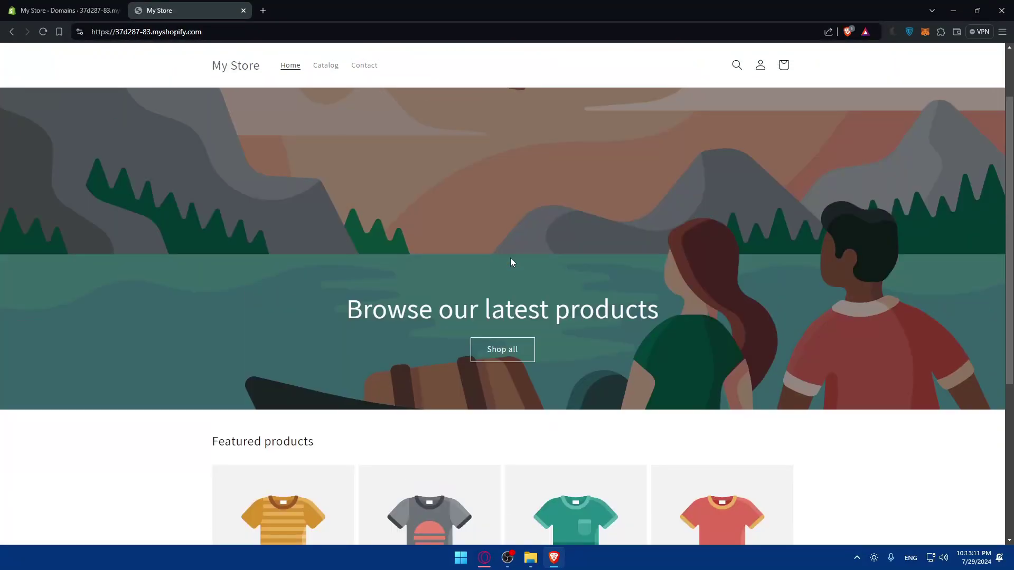
pyautogui.click(492, 361)
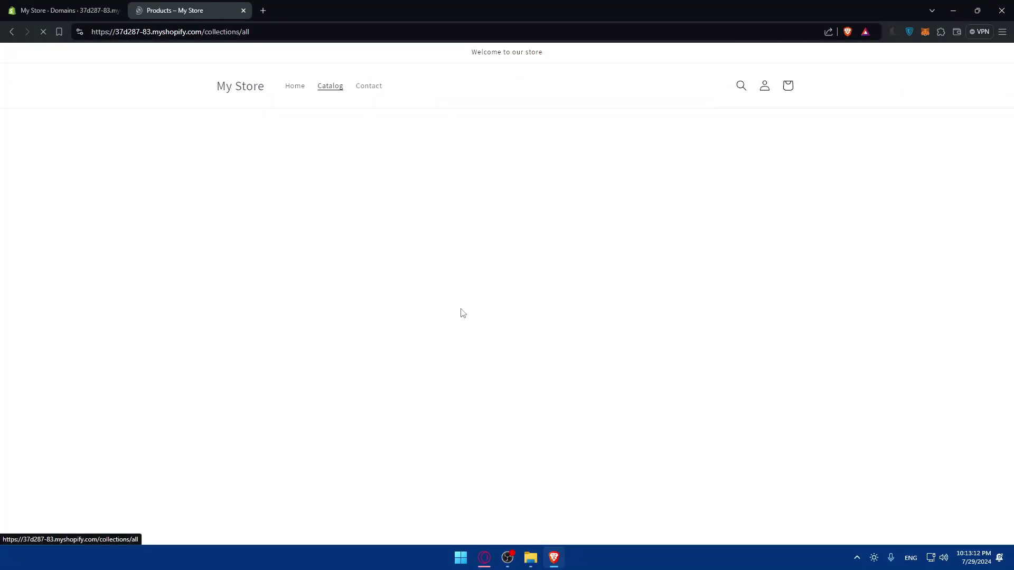
# - Reopen the empty product listing, clear its filters, then close it and the store settings
pyautogui.click(243, 11)
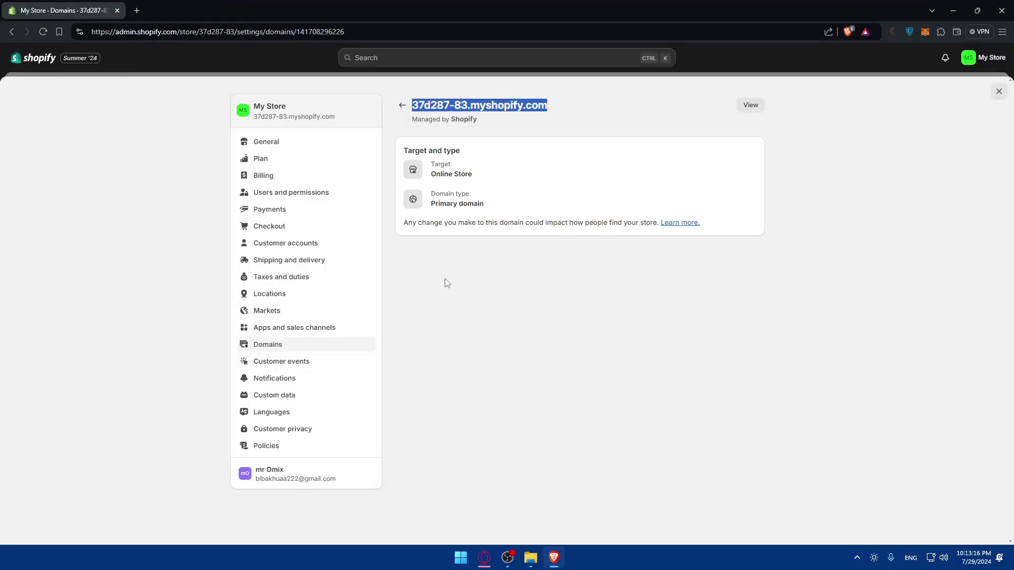
pyautogui.hotkey('ctrl', 'shift', 't')
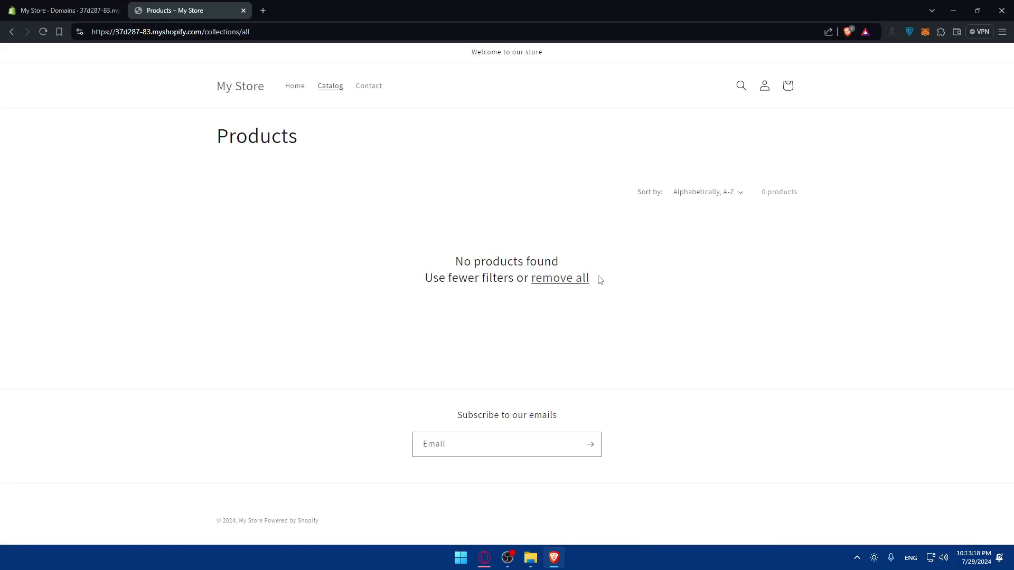
pyautogui.tripleClick(608, 278)
pyautogui.click(607, 287)
pyautogui.click(573, 280)
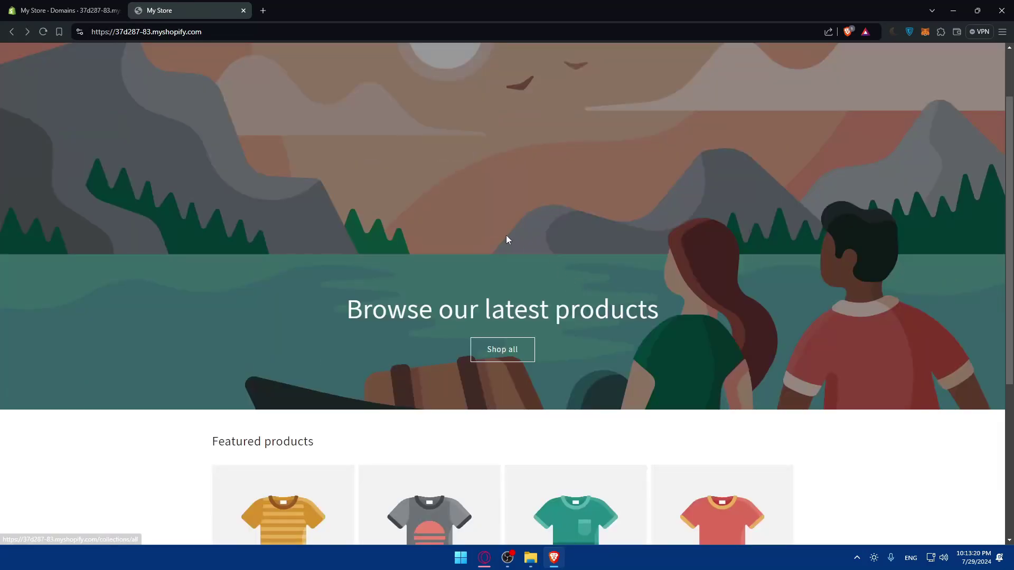
pyautogui.click(243, 11)
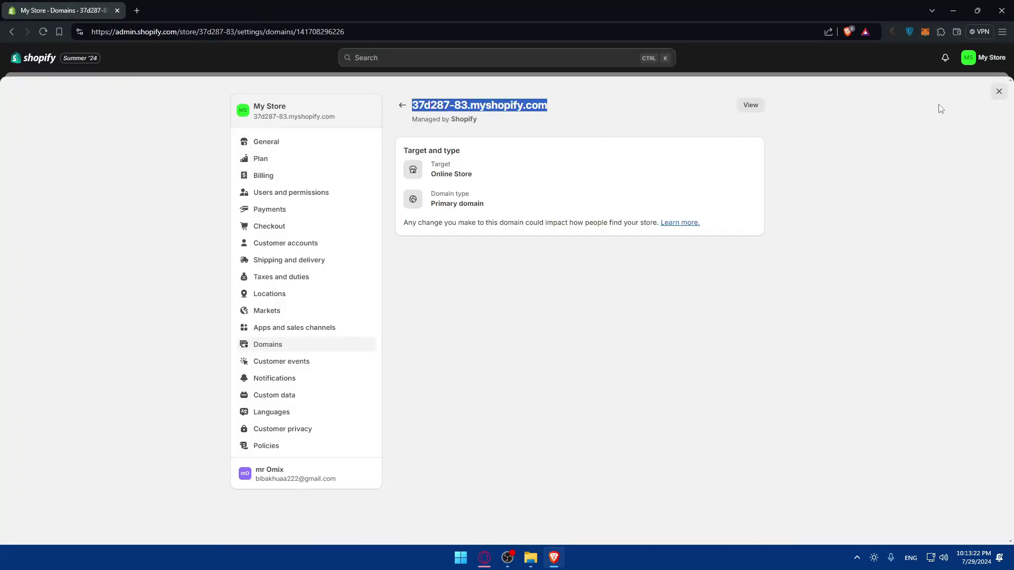
pyautogui.click(999, 92)
# - Show the empty Products list and paste 37d287-83.myshopify.com into a new tab
pyautogui.click(48, 123)
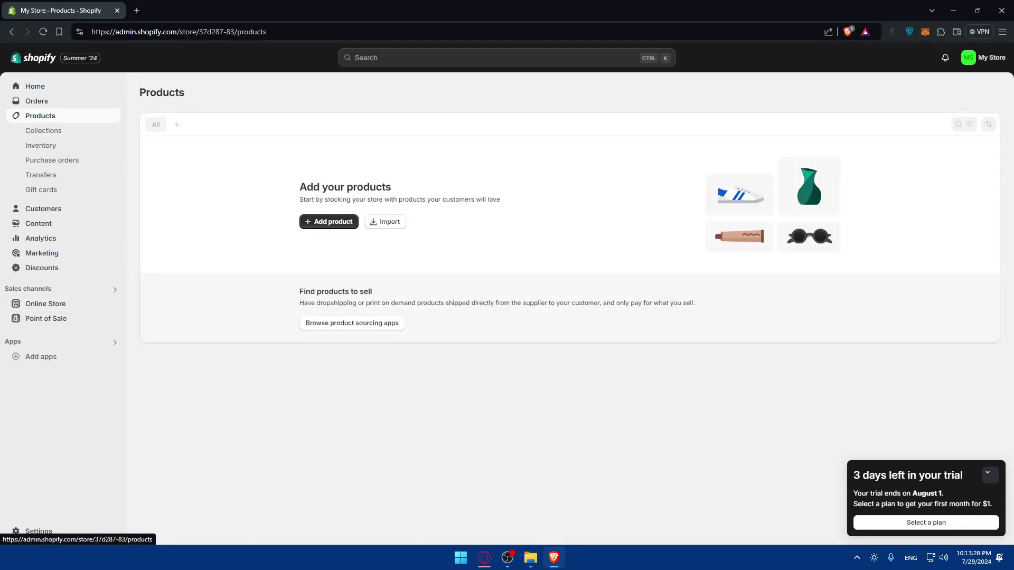
pyautogui.click(136, 11)
pyautogui.hotkey('ctrl', 'v')
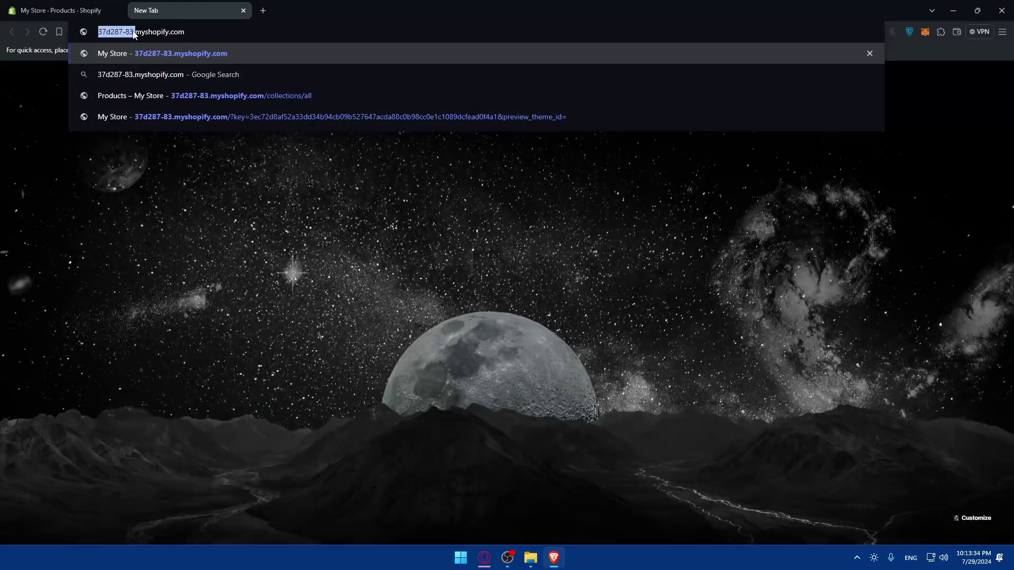
# - Select the pasted store address and close the new tab without visiting it
pyautogui.click(135, 32)
pyautogui.hotkey('ctrl', 'a')
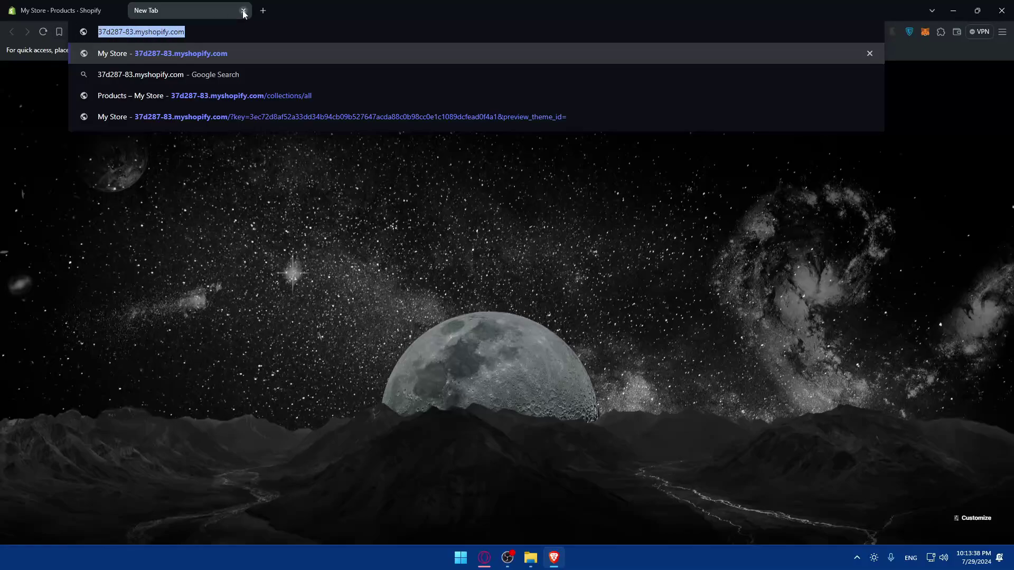
pyautogui.click(243, 11)
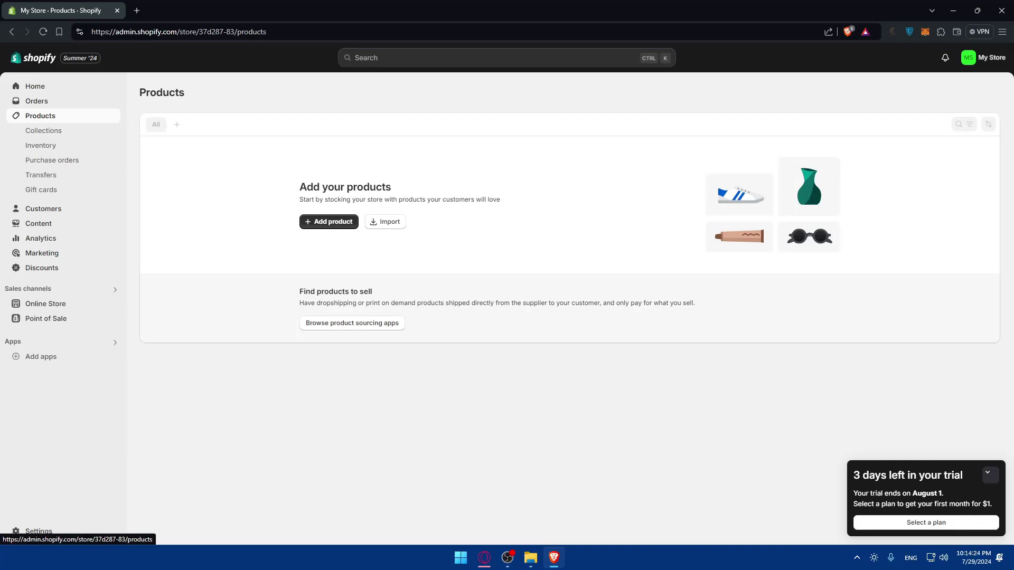
pyautogui.press('Tab')
# - Go to freenom.com and enter mromix.com in the free domain search
pyautogui.click(137, 10)
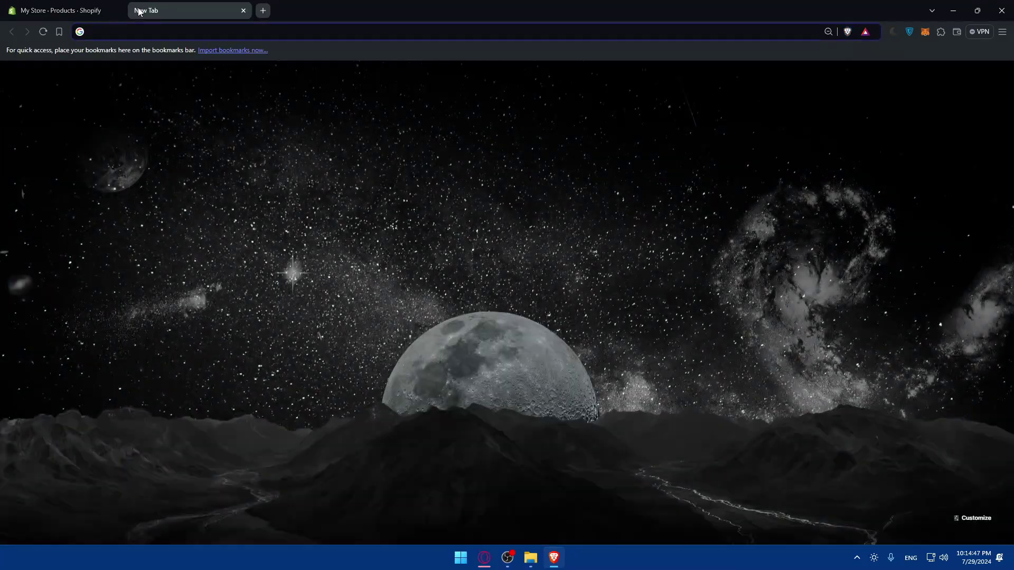
pyautogui.write('freenom')
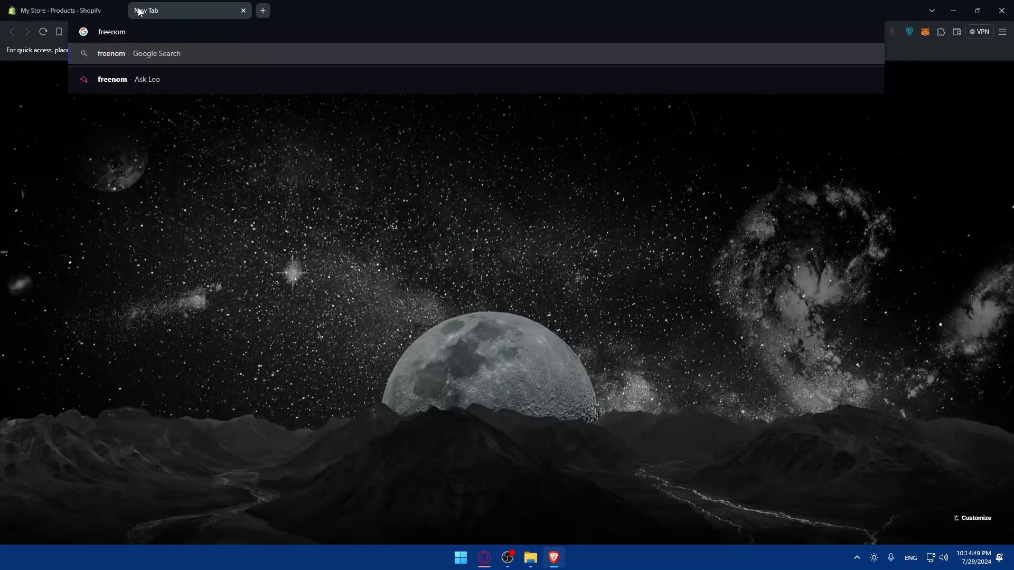
pyautogui.write('.com')
pyautogui.press('Return')
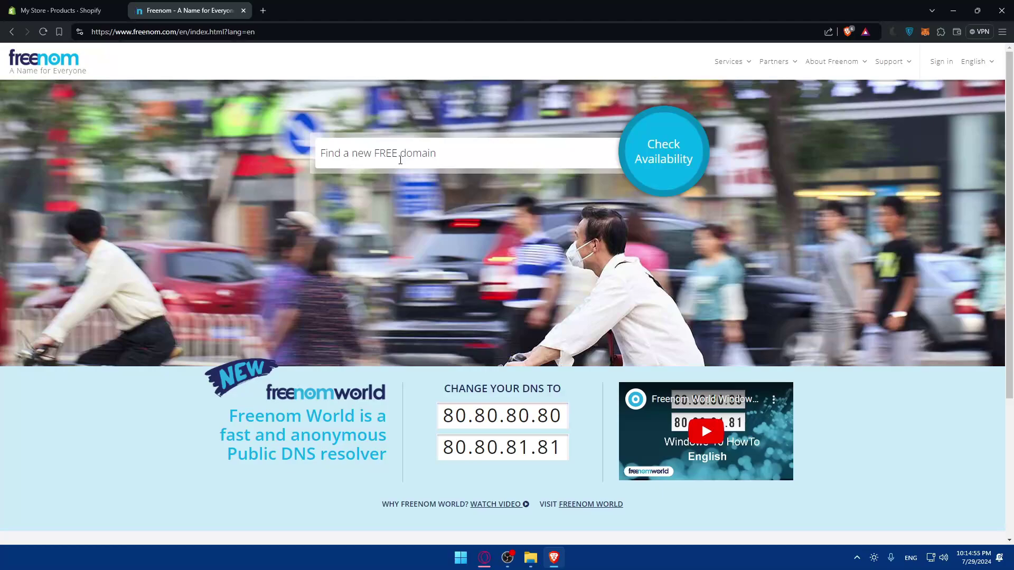
pyautogui.click(432, 159)
pyautogui.write('mromix.com')
pyautogui.scroll(-5, 669, 160)
pyautogui.scroll(5, 645, 170)
# - Try the .tk, .ml, .cf and .gq endings for mromix, clear the box, then go to Sign in
pyautogui.click(404, 150)
pyautogui.click(398, 182)
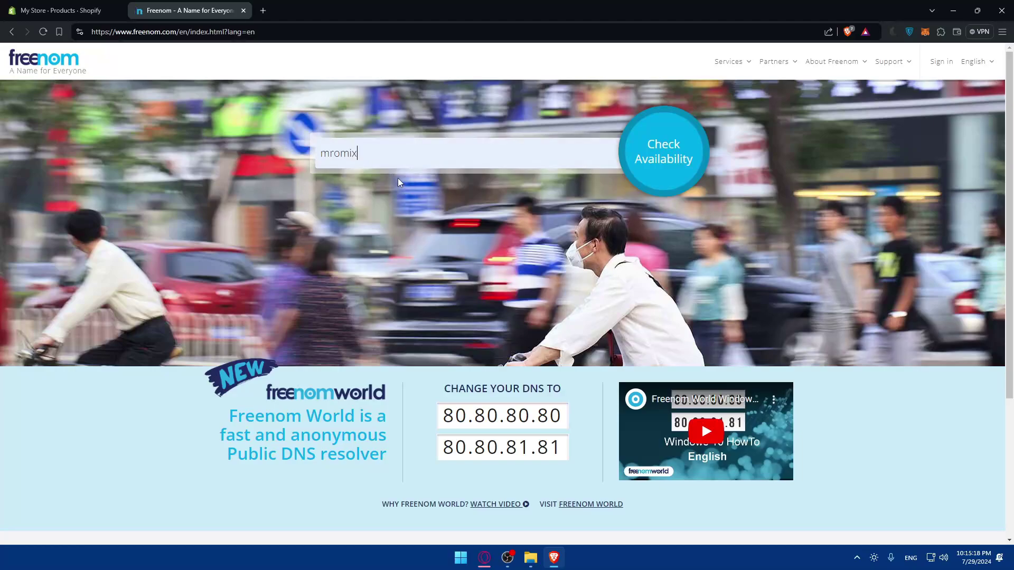
pyautogui.write('.tk')
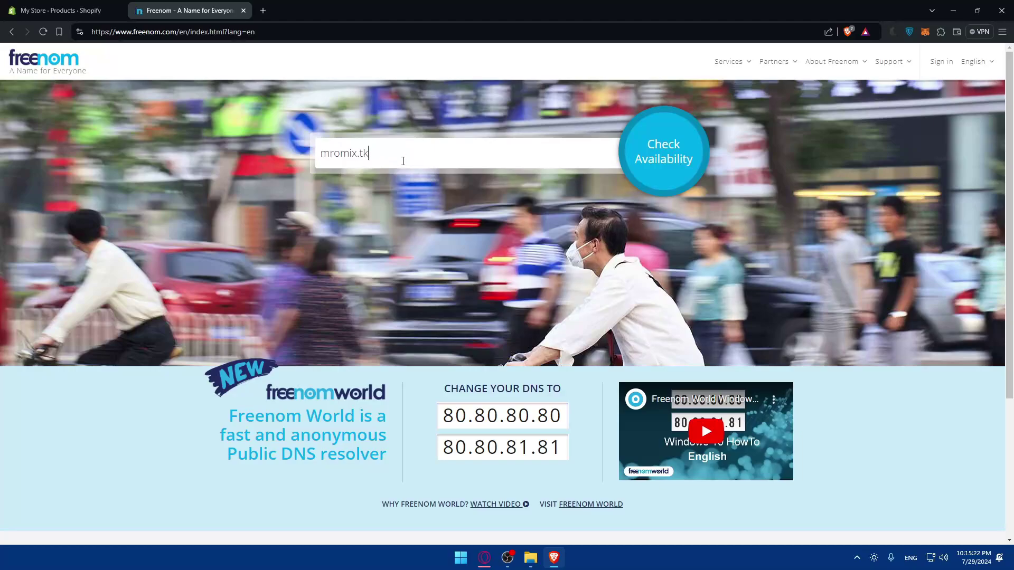
pyautogui.press('BackSpace')
pyautogui.press('BackSpace')
pyautogui.write('ml')
pyautogui.press('BackSpace')
pyautogui.press('BackSpace')
pyautogui.write('gcf')
pyautogui.press('BackSpace')
pyautogui.press('BackSpace')
pyautogui.write('cf')
pyautogui.press('BackSpace')
pyautogui.press('BackSpace')
pyautogui.write('gq')
pyautogui.press('BackSpace')
pyautogui.press('BackSpace')
pyautogui.press('BackSpace')
pyautogui.press('BackSpace')
pyautogui.press('BackSpace')
pyautogui.press('BackSpace')
pyautogui.press('BackSpace')
pyautogui.press('BackSpace')
pyautogui.press('BackSpace')
pyautogui.click(946, 63)
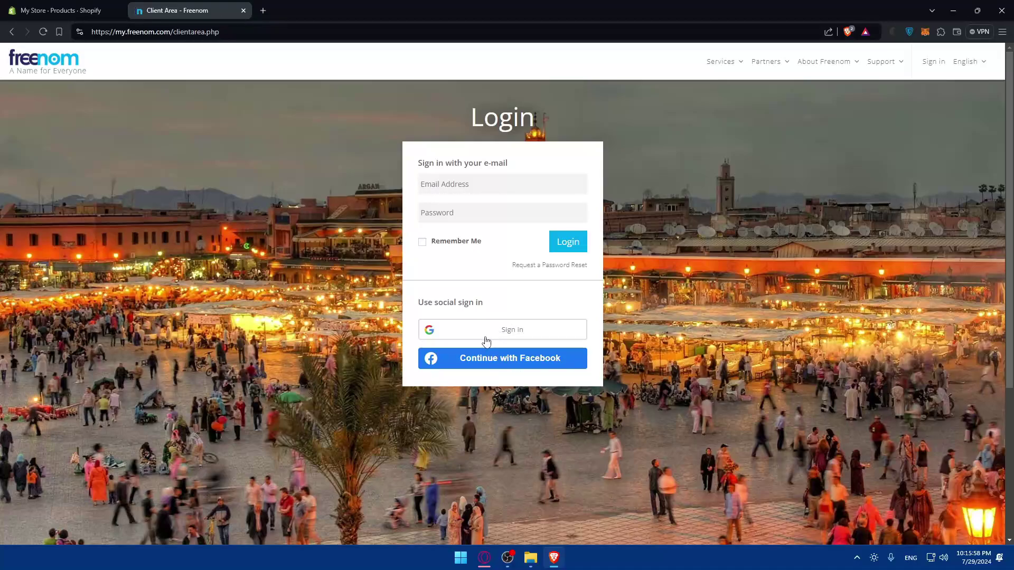
# - Sign in to Freenom with Google, allowing third-party cookies forever and choosing the store owner's account
pyautogui.click(493, 341)
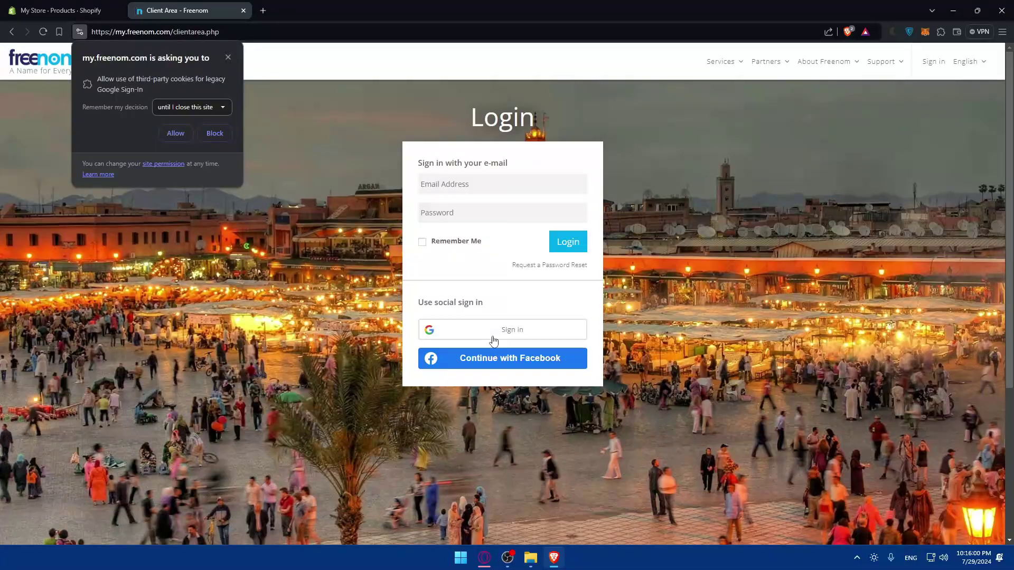
pyautogui.click(173, 113)
pyautogui.click(167, 176)
pyautogui.click(176, 133)
pyautogui.click(508, 333)
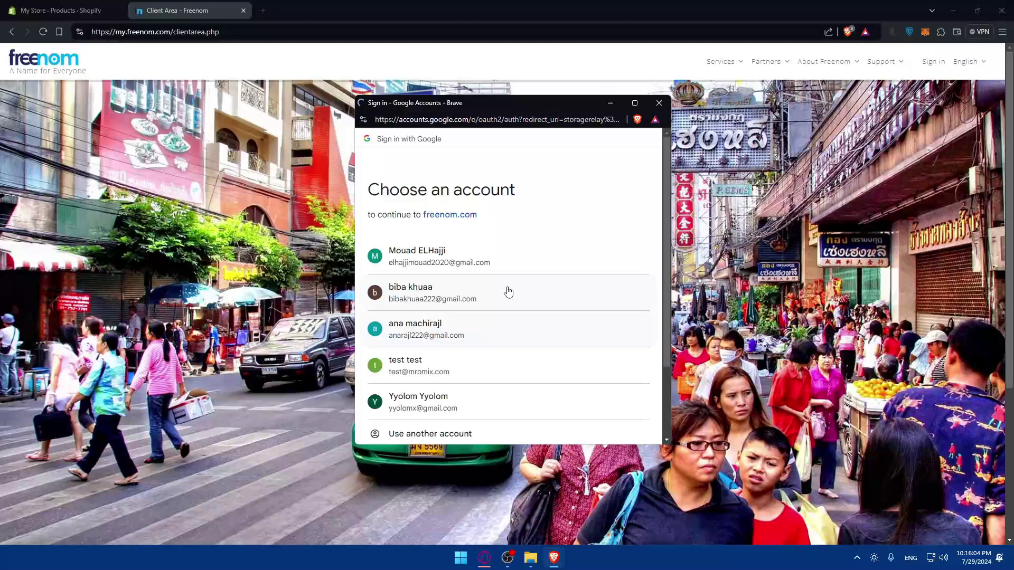
pyautogui.click(438, 293)
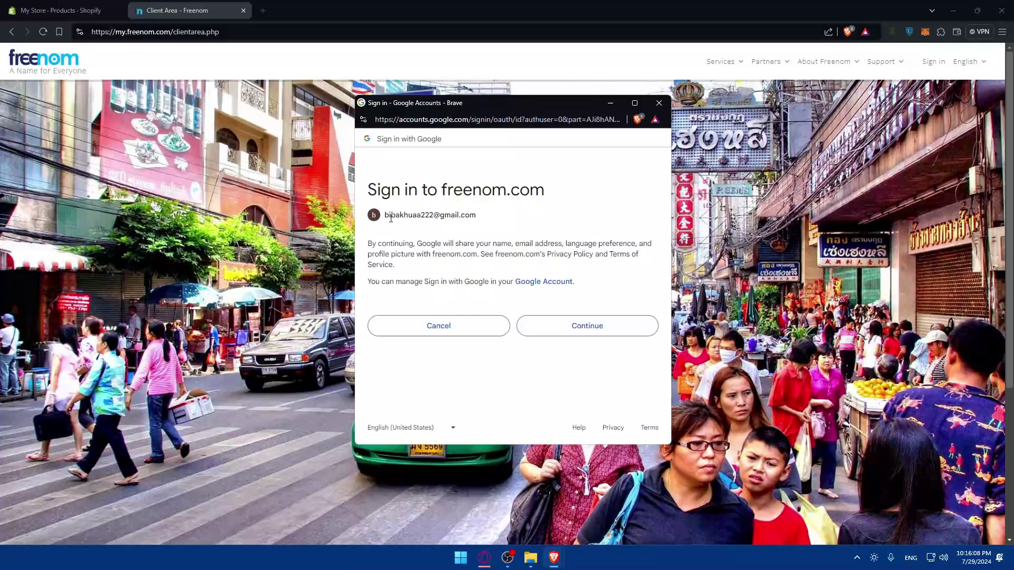
pyautogui.moveTo(464, 241); pyautogui.dragTo(502, 244)
pyautogui.click(579, 333)
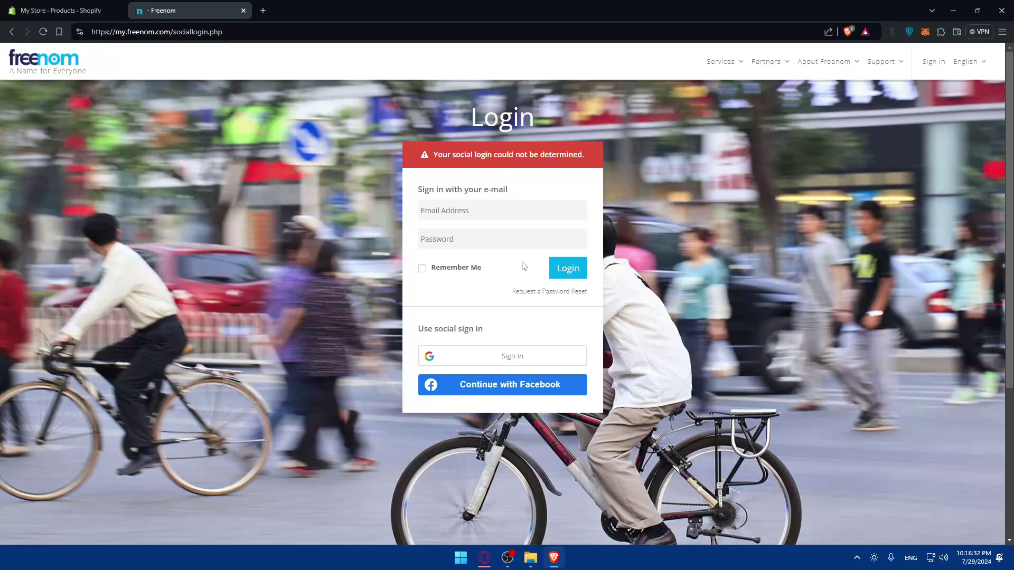
pyautogui.scroll(-4, 502, 294)
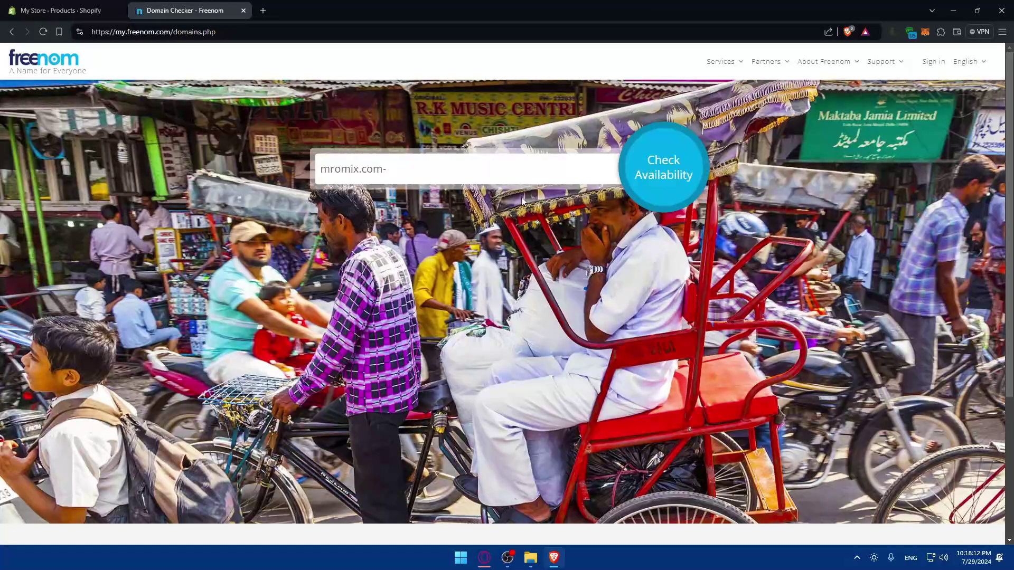
# - Clear the Domain Checker field and go to dot.tk instead
pyautogui.press('BackSpace')
pyautogui.press('BackSpace')
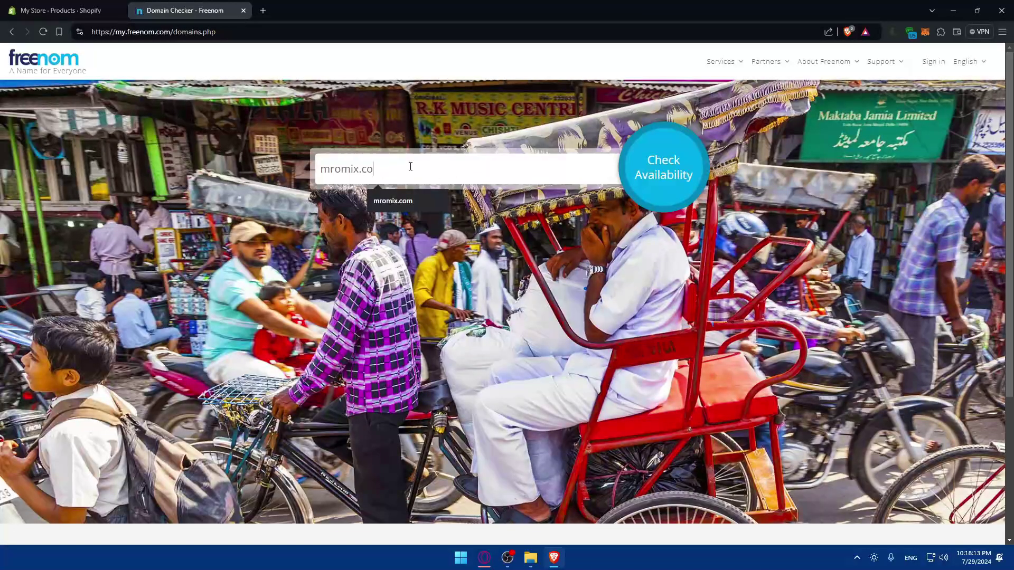
pyautogui.hotkey('ctrl', 'a')
pyautogui.press('BackSpace')
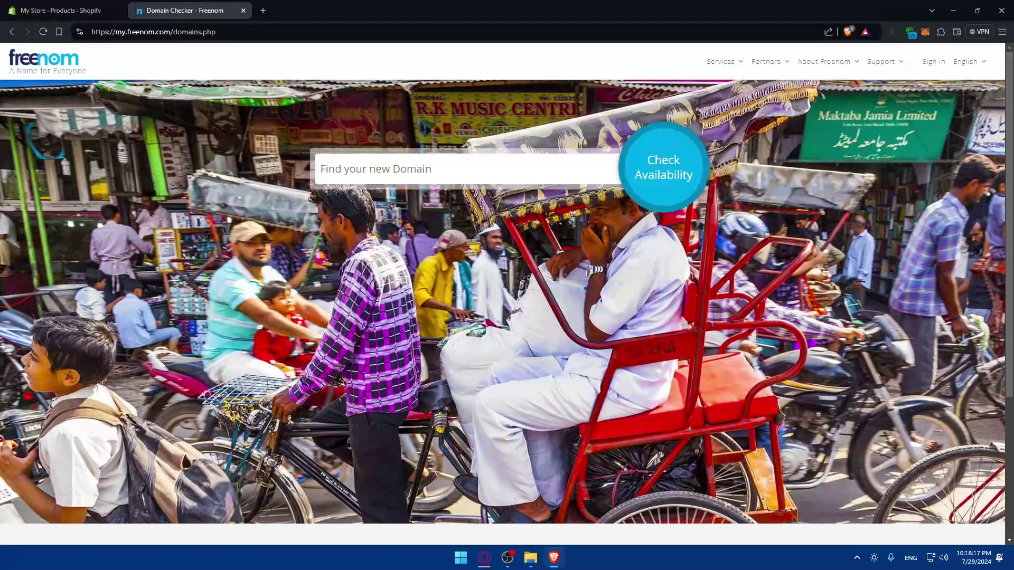
pyautogui.click(142, 31)
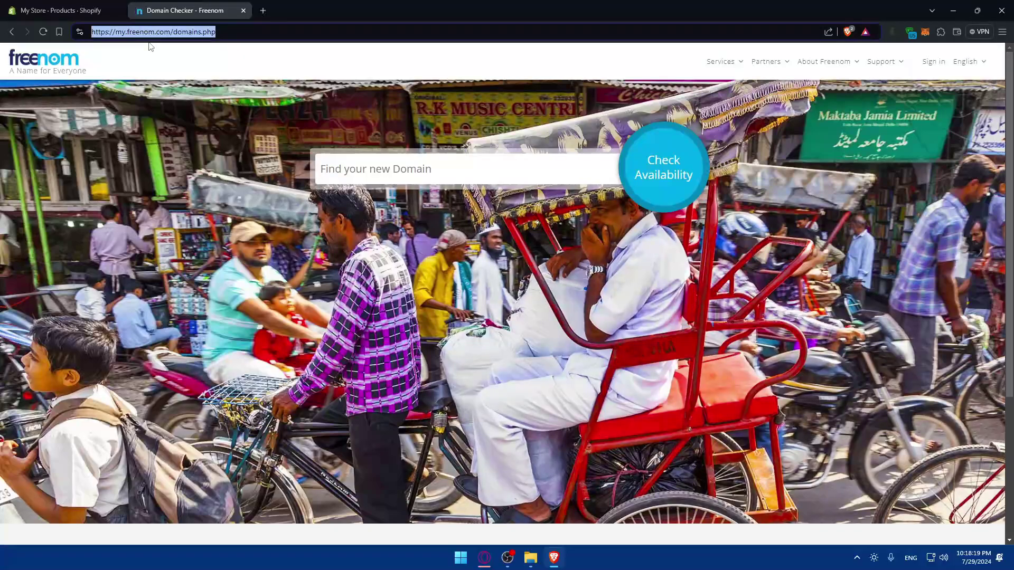
pyautogui.write('dot.t')
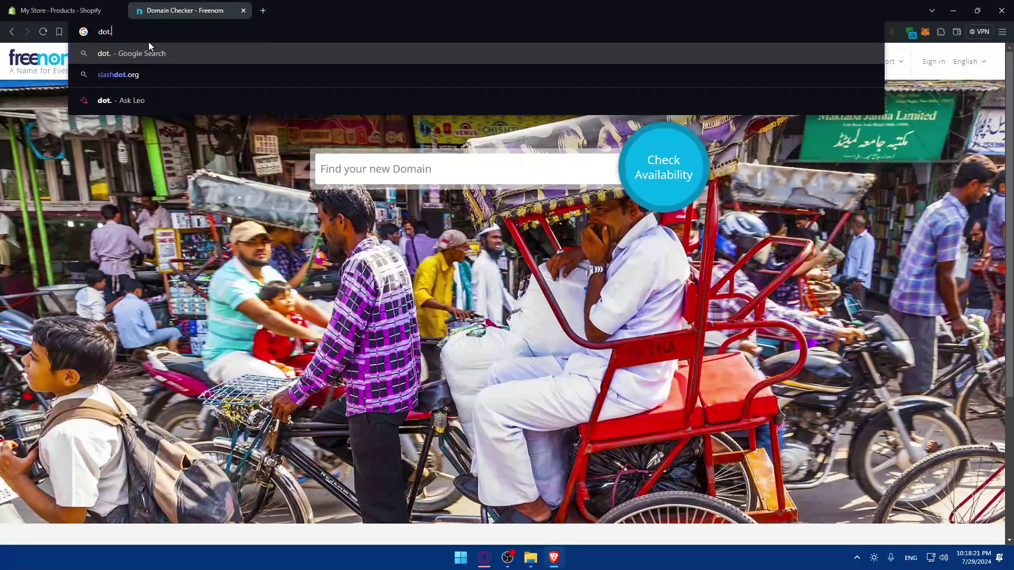
pyautogui.write('k')
pyautogui.press('Return')
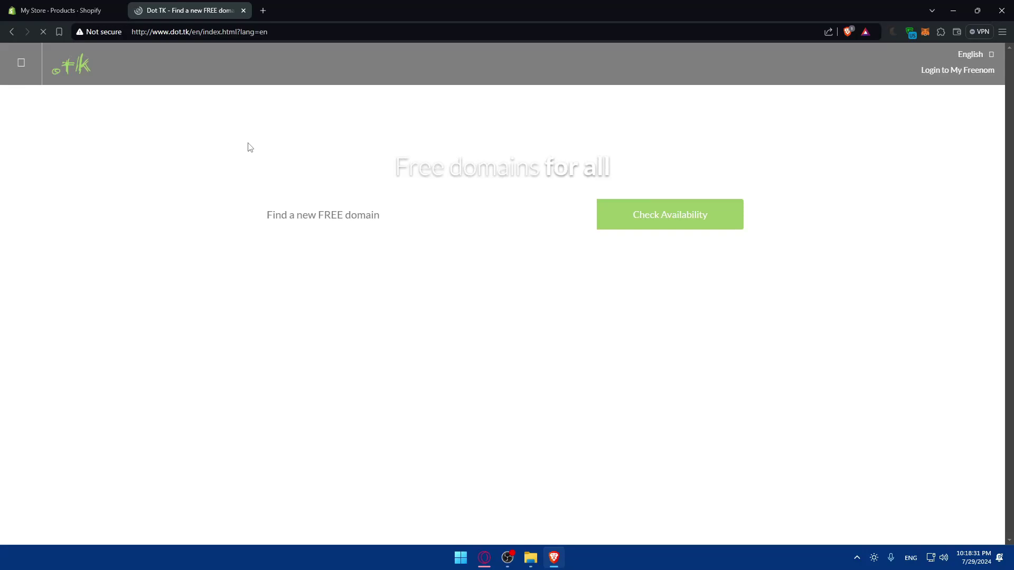
# - Complete the Dot TK search as mromix.tk and dismiss the site's connection-security notice
pyautogui.click(335, 218)
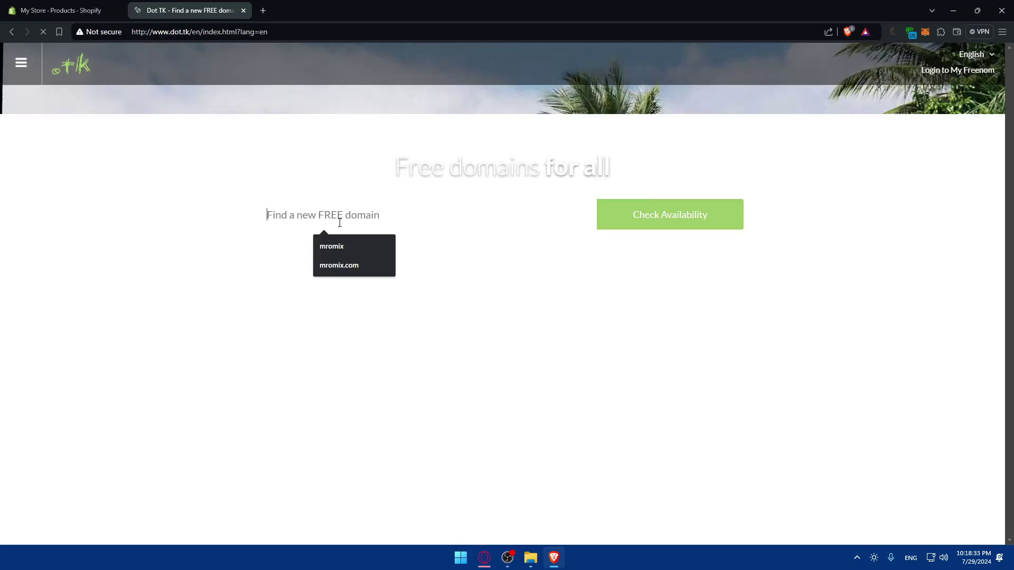
pyautogui.write('.tk')
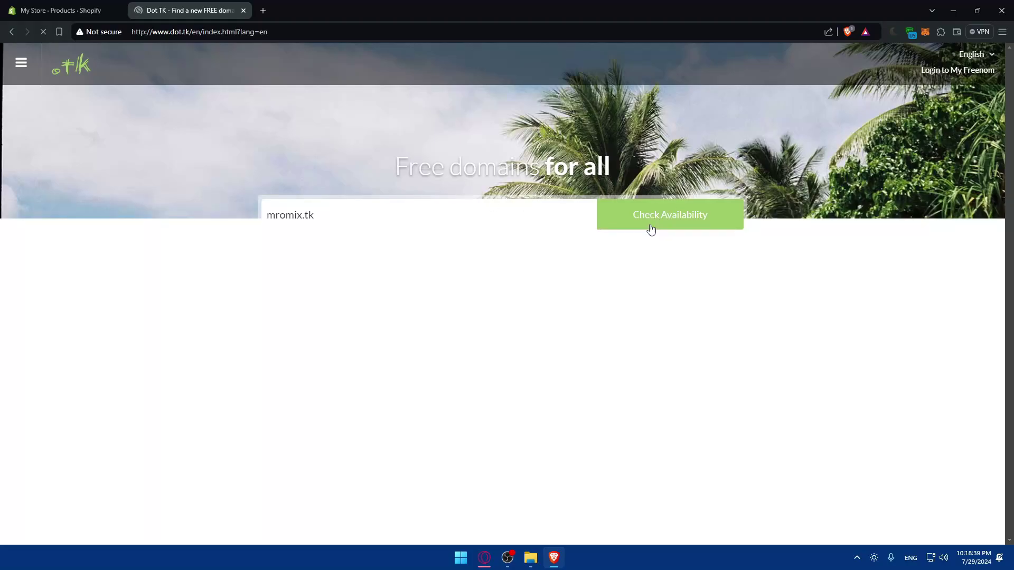
pyautogui.click(103, 33)
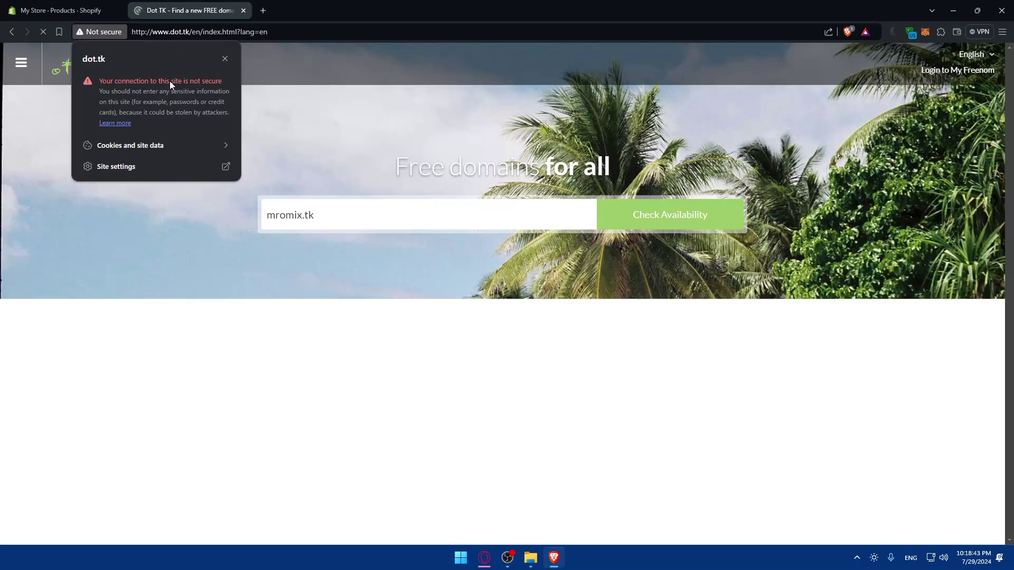
pyautogui.click(224, 58)
# - Open new tabs loading biz.nf, co.nr and a Google search for siteground
pyautogui.click(263, 16)
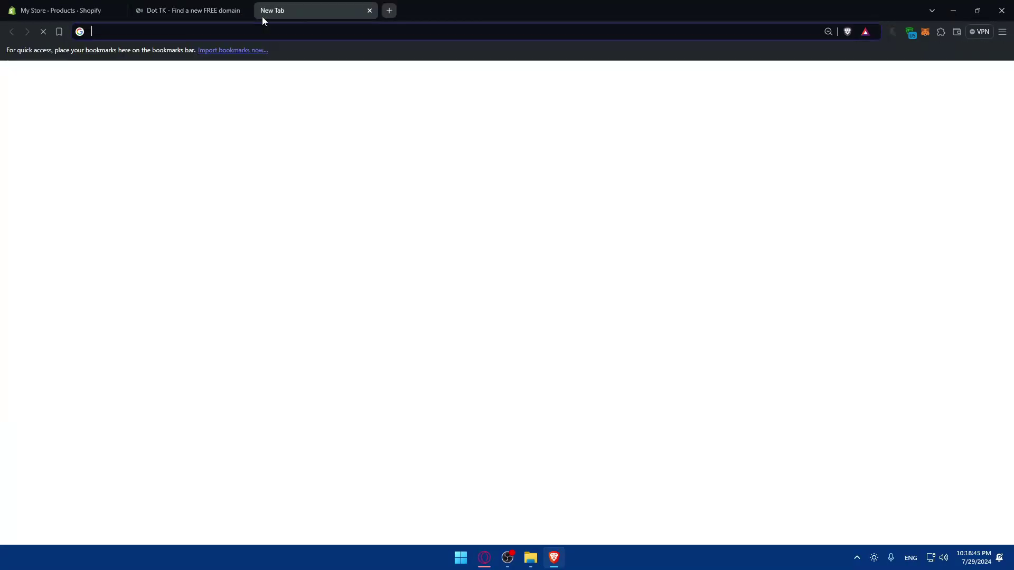
pyautogui.write('biz')
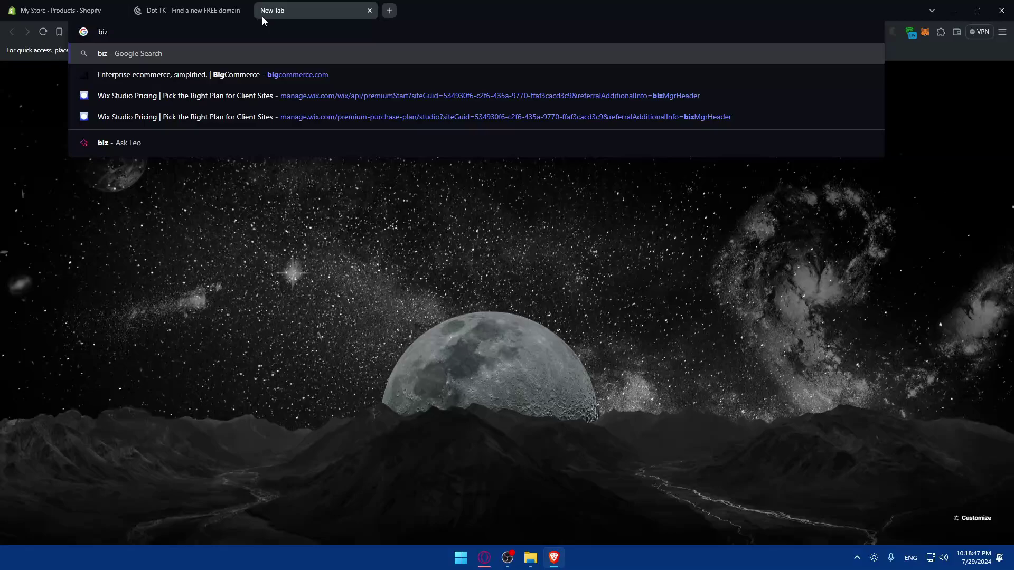
pyautogui.write('.f')
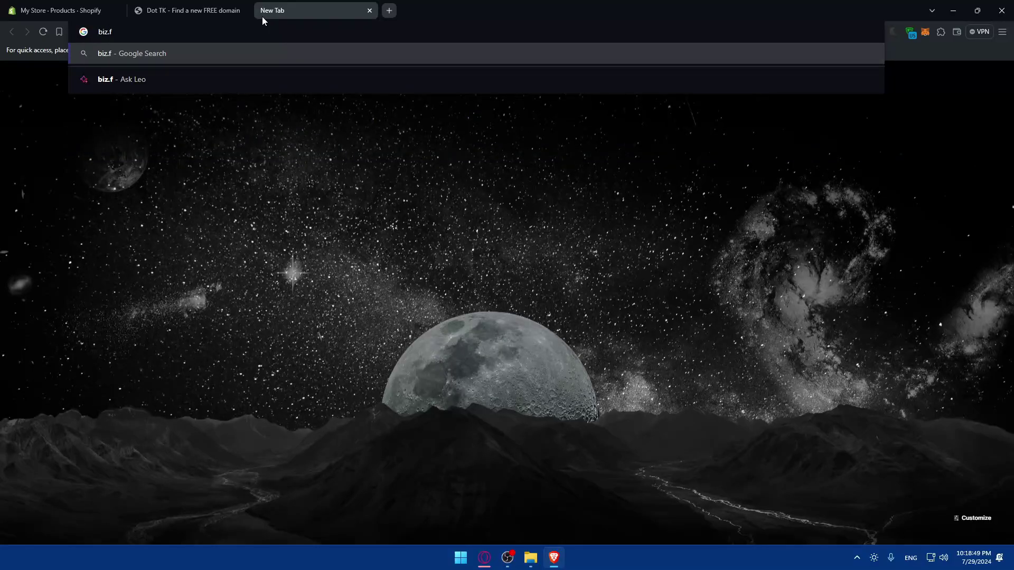
pyautogui.press('BackSpace')
pyautogui.write('nf')
pyautogui.press('Return')
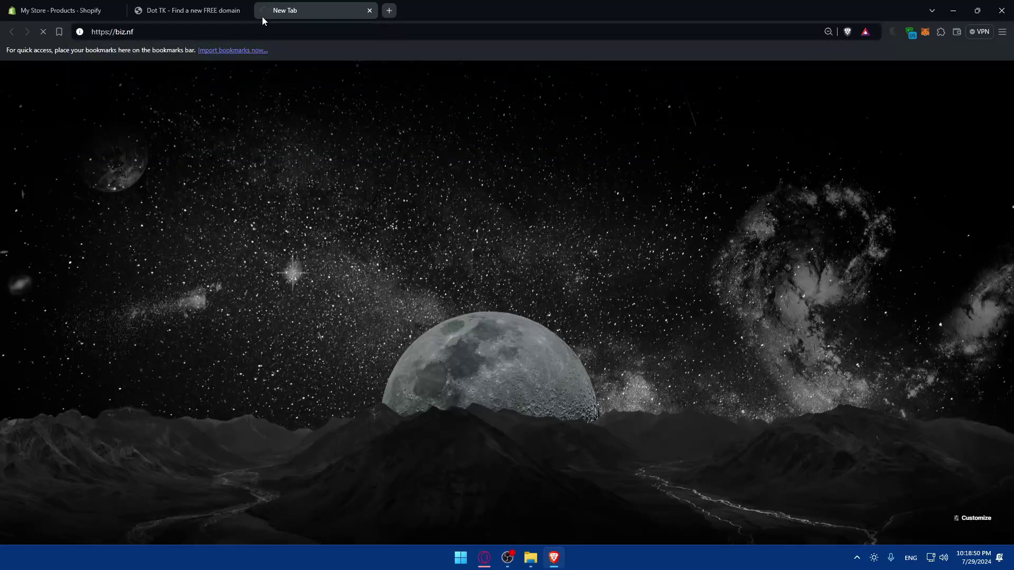
pyautogui.click(390, 11)
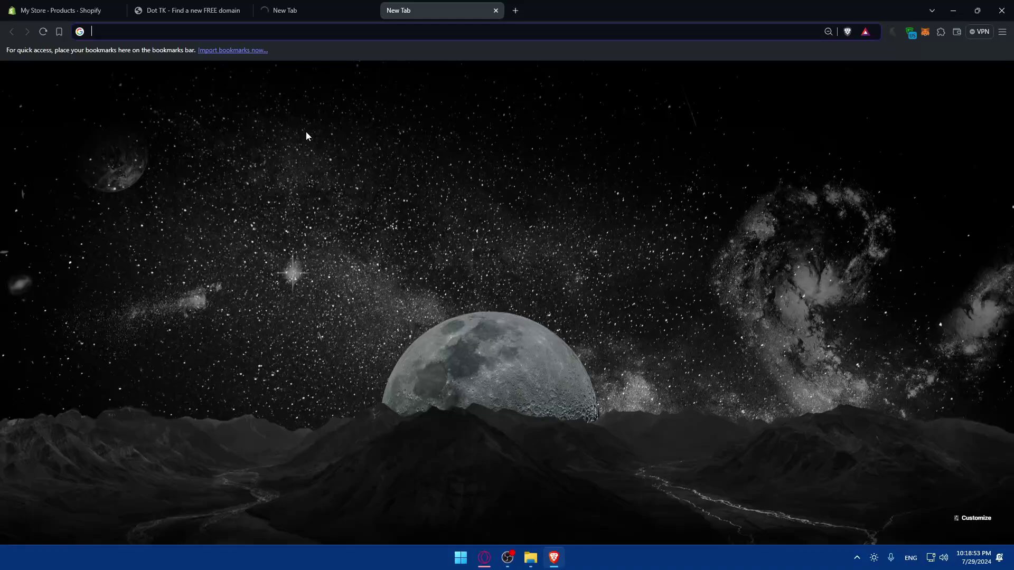
pyautogui.write('co.')
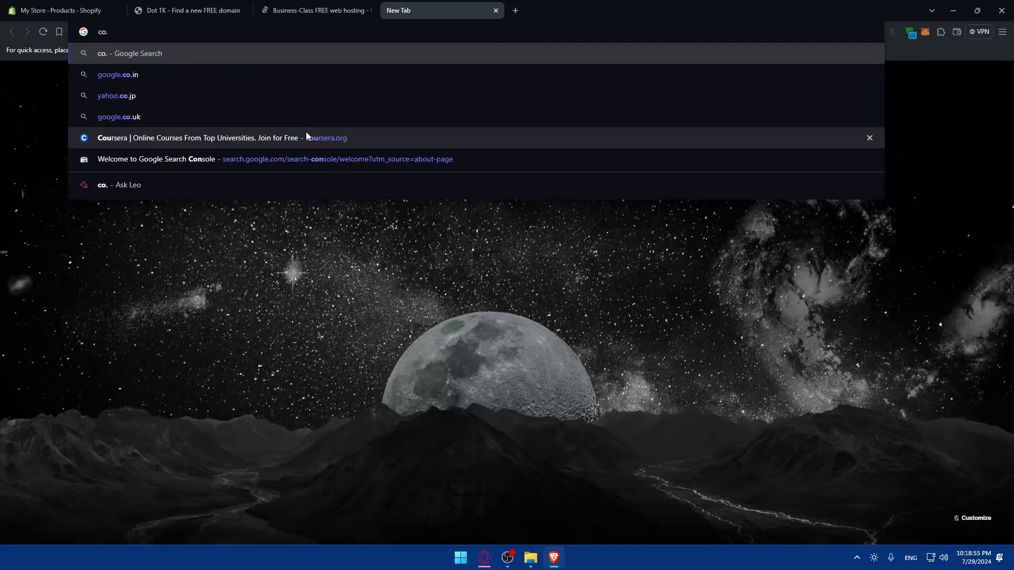
pyautogui.write('nr')
pyautogui.press('Return')
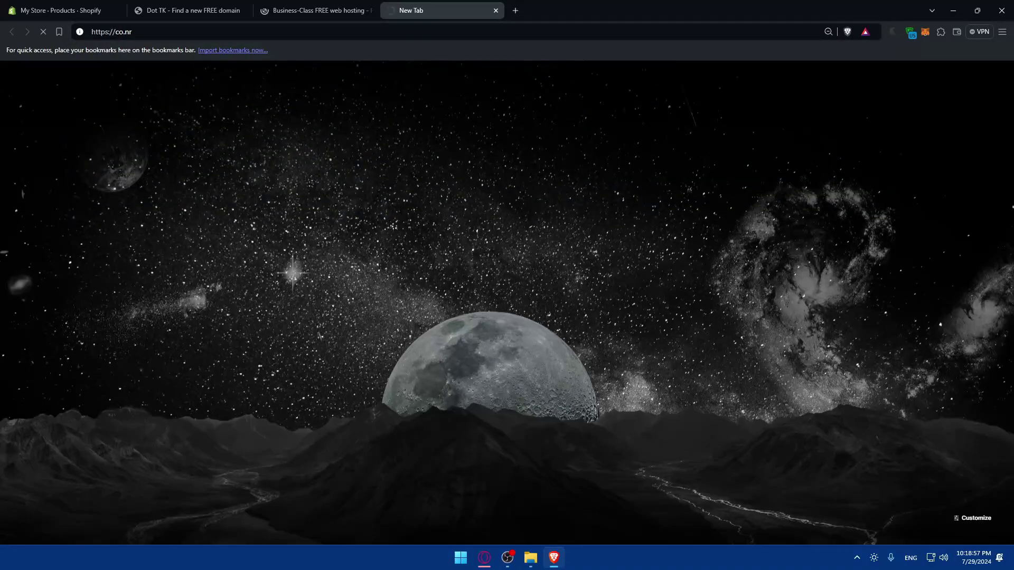
pyautogui.click(515, 11)
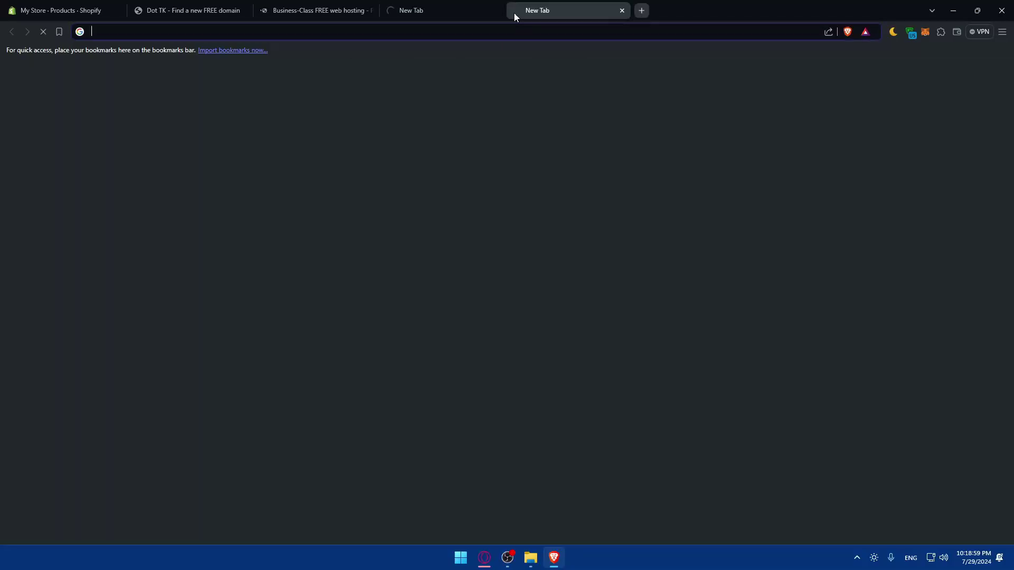
pyautogui.write('siteground')
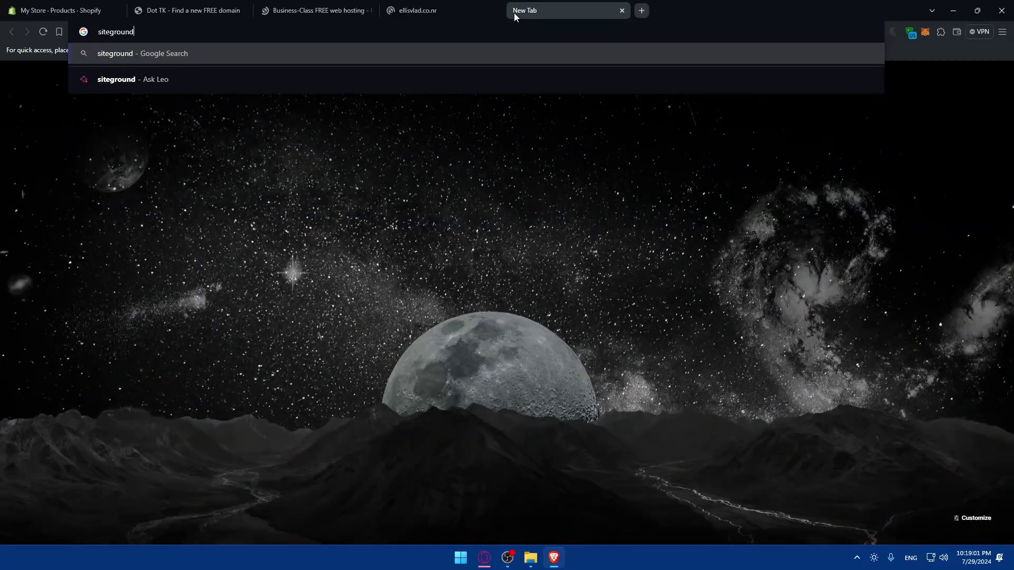
pyautogui.press('Return')
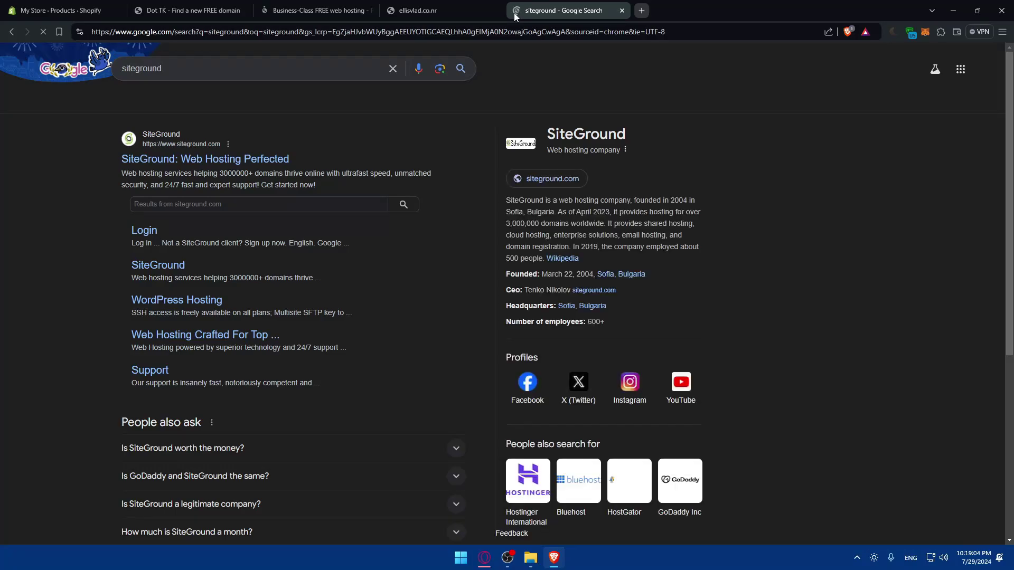
# - On the Dot TK tab, select the mromix.tk domain text in the search box
pyautogui.click(181, 7)
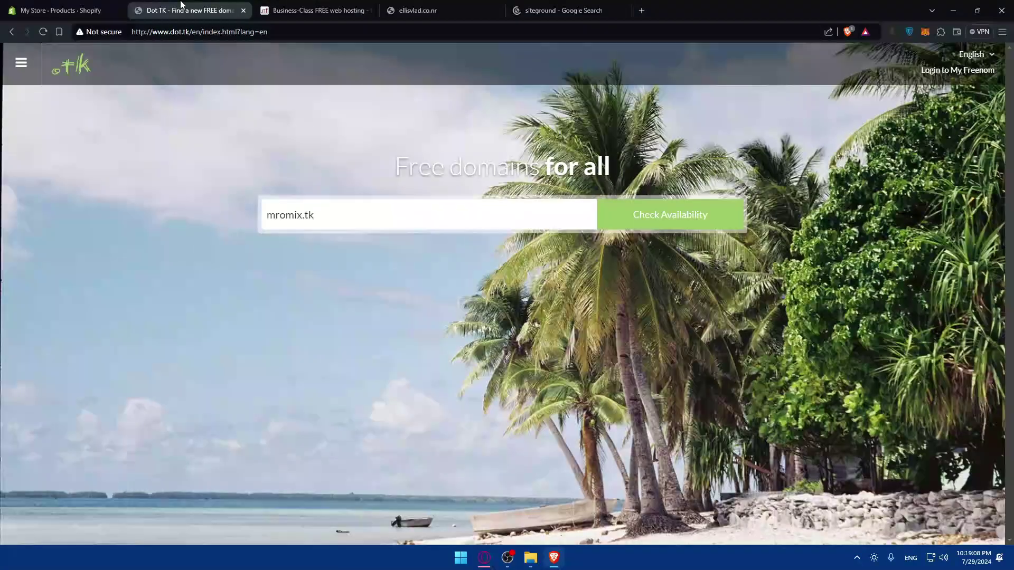
pyautogui.tripleClick(363, 213)
pyautogui.click(351, 212)
pyautogui.tripleClick(550, 215)
pyautogui.click(679, 221)
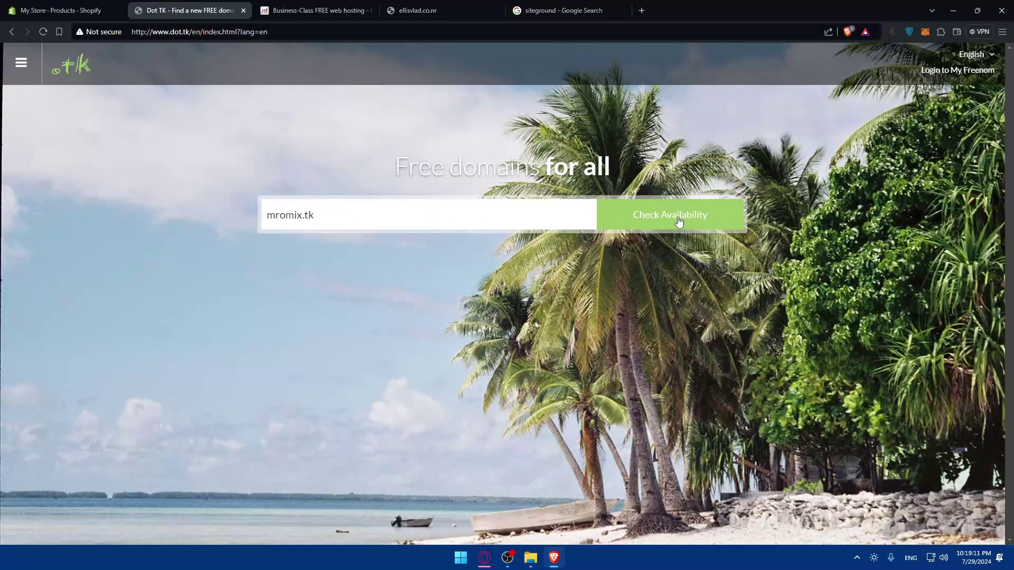
# - On biz.nf, confirm mromix.c1.biz is available and start registering it
pyautogui.click(306, 11)
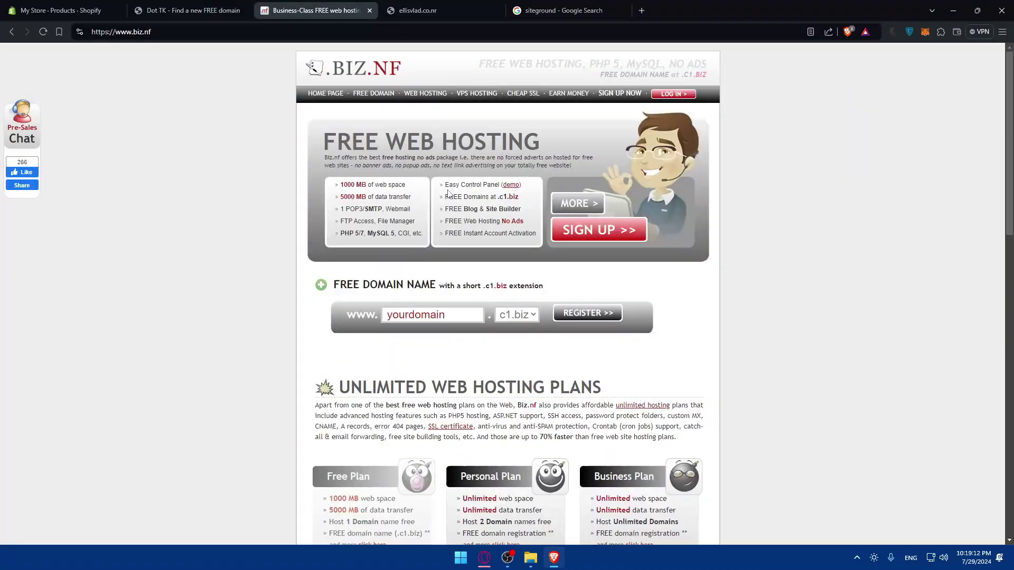
pyautogui.click(455, 315)
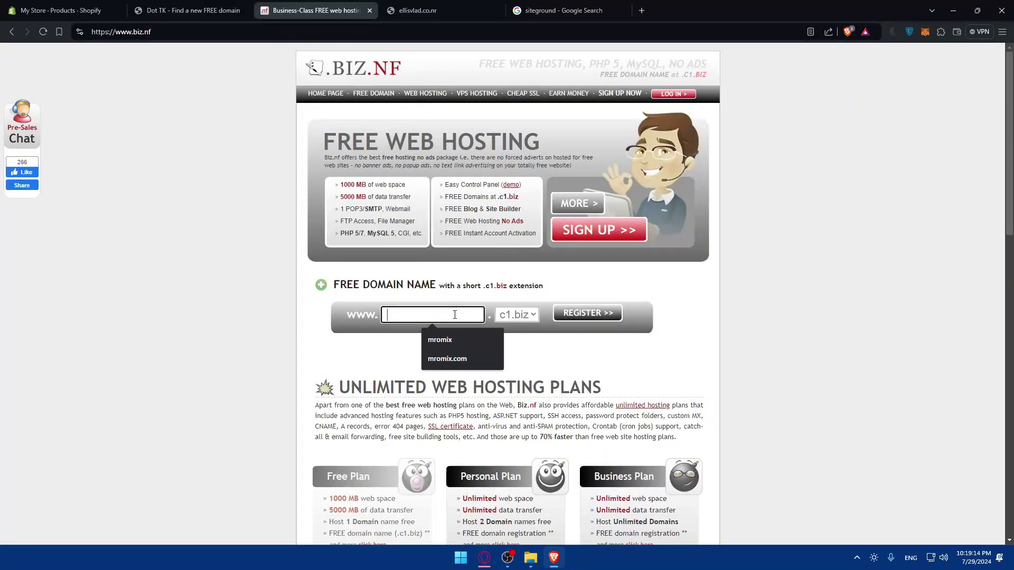
pyautogui.click(451, 341)
pyautogui.click(504, 317)
pyautogui.click(504, 325)
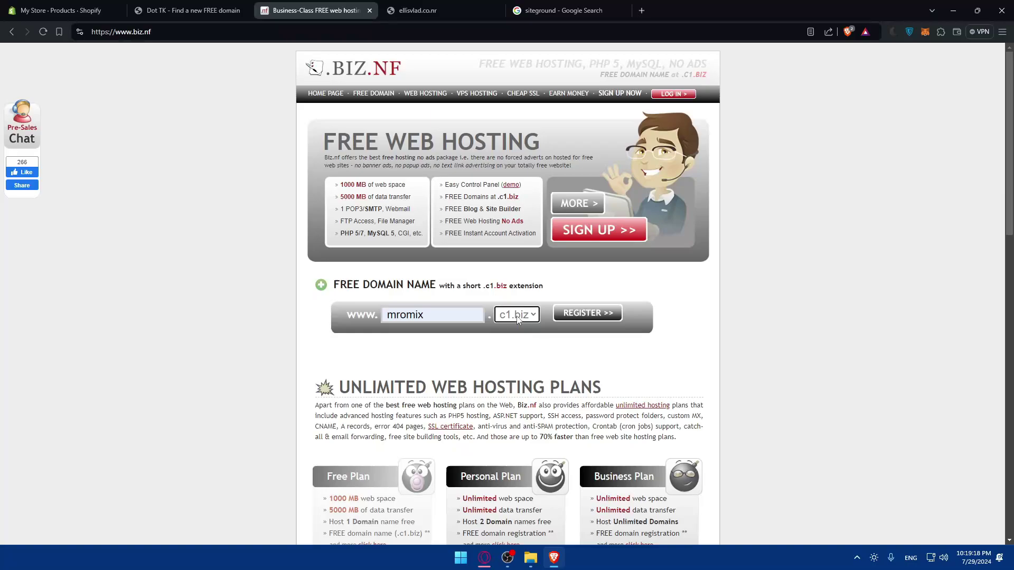
pyautogui.click(581, 317)
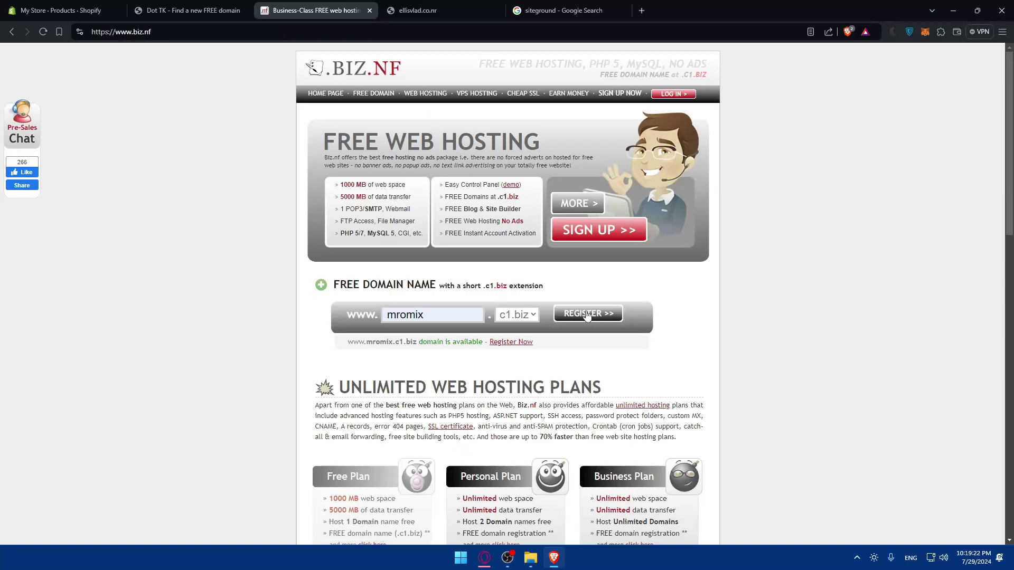
pyautogui.click(505, 344)
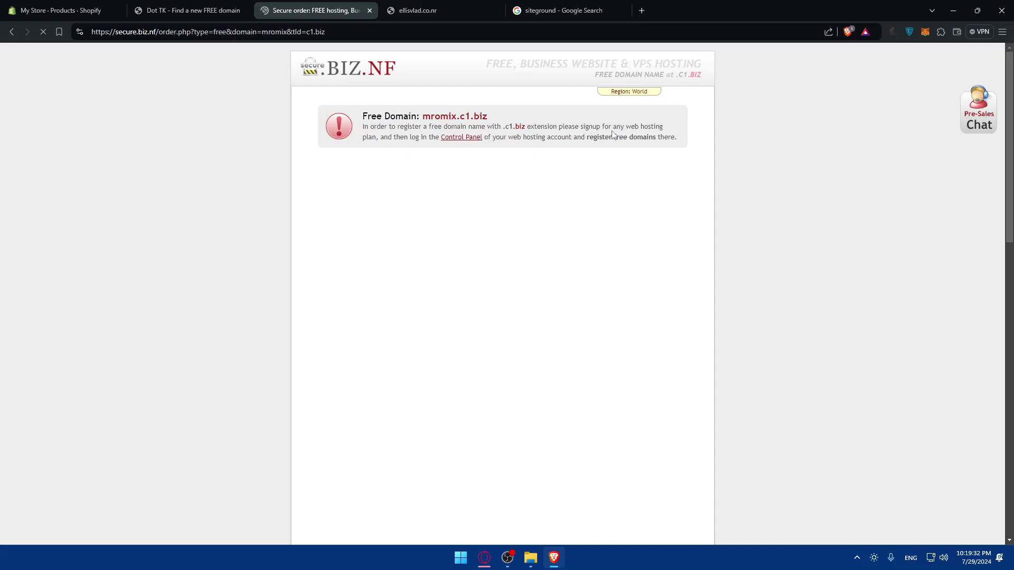
# - Go to the Biz.nf hosting control panel login, then close that page
pyautogui.click(464, 139)
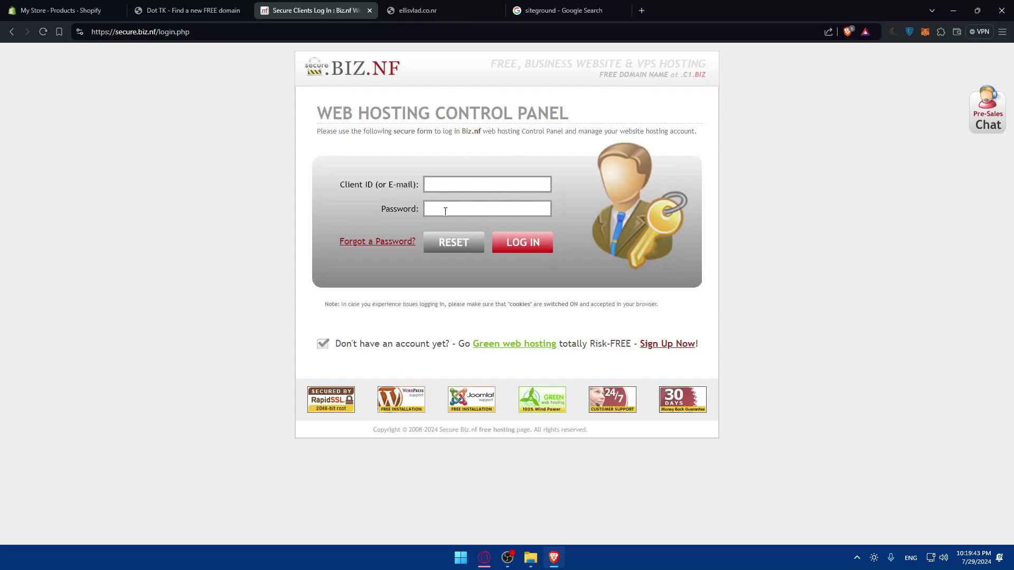
pyautogui.moveTo(311, 111); pyautogui.dragTo(562, 115)
pyautogui.click(560, 114)
pyautogui.click(369, 11)
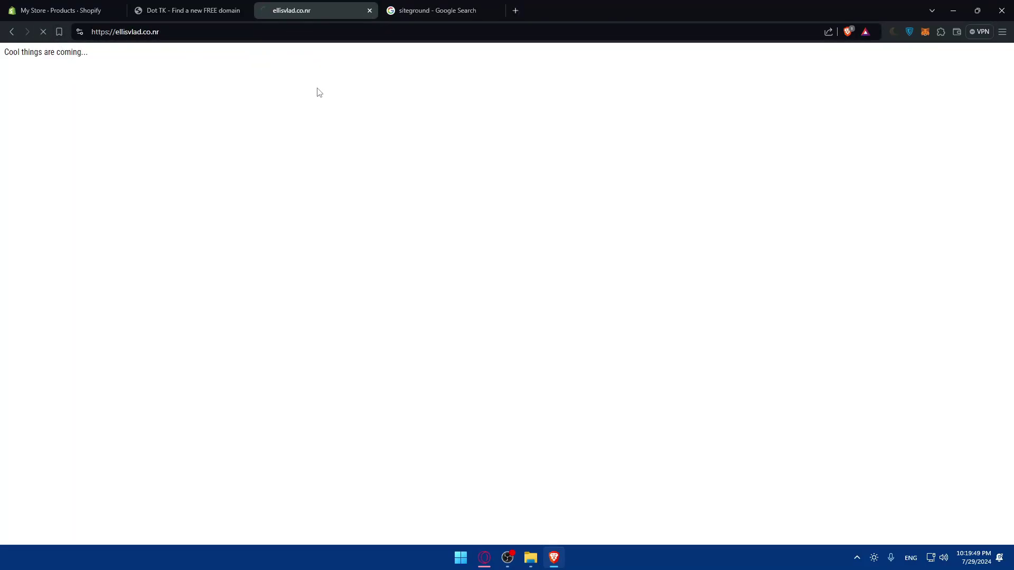
# - Load the co.nr site in the current tab, then close the ellisvlad.co.nr page
pyautogui.click(201, 36)
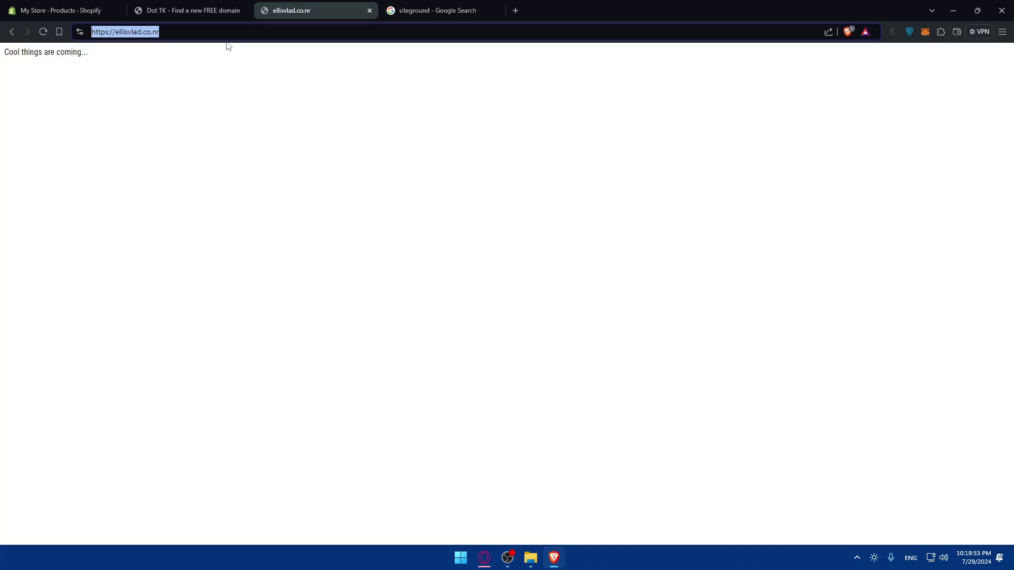
pyautogui.write('co.')
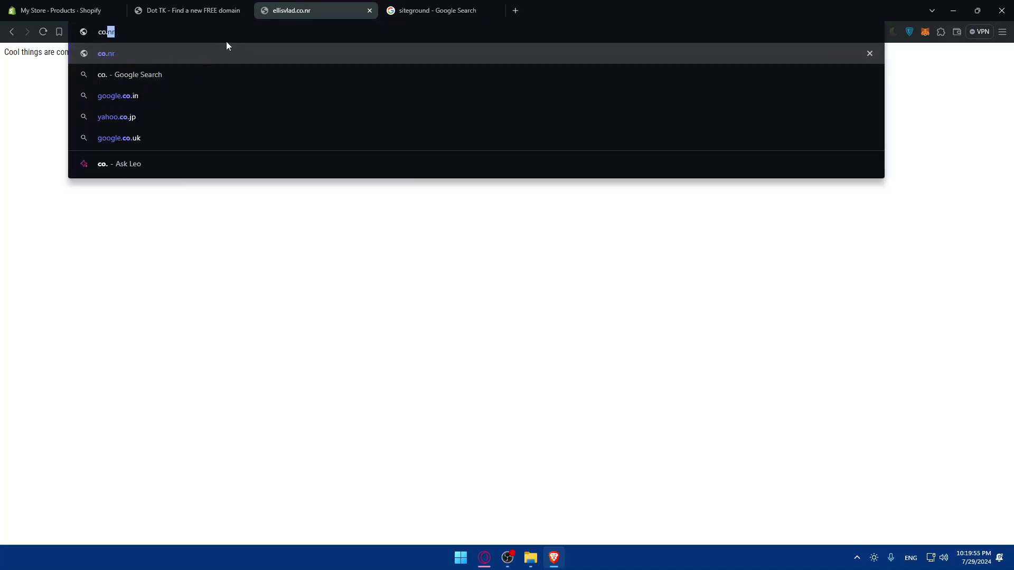
pyautogui.write('nr')
pyautogui.press('Return')
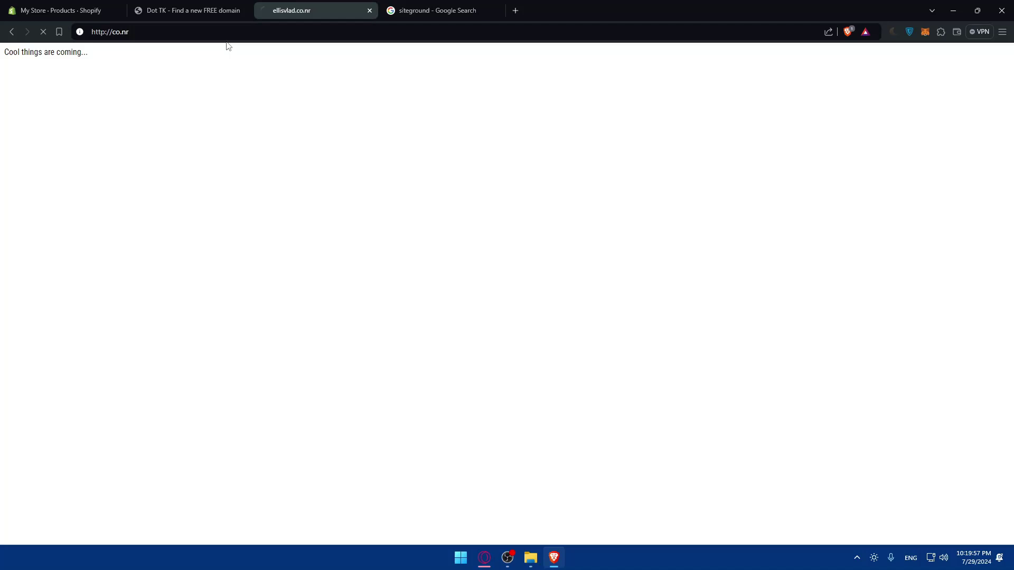
pyautogui.click(370, 11)
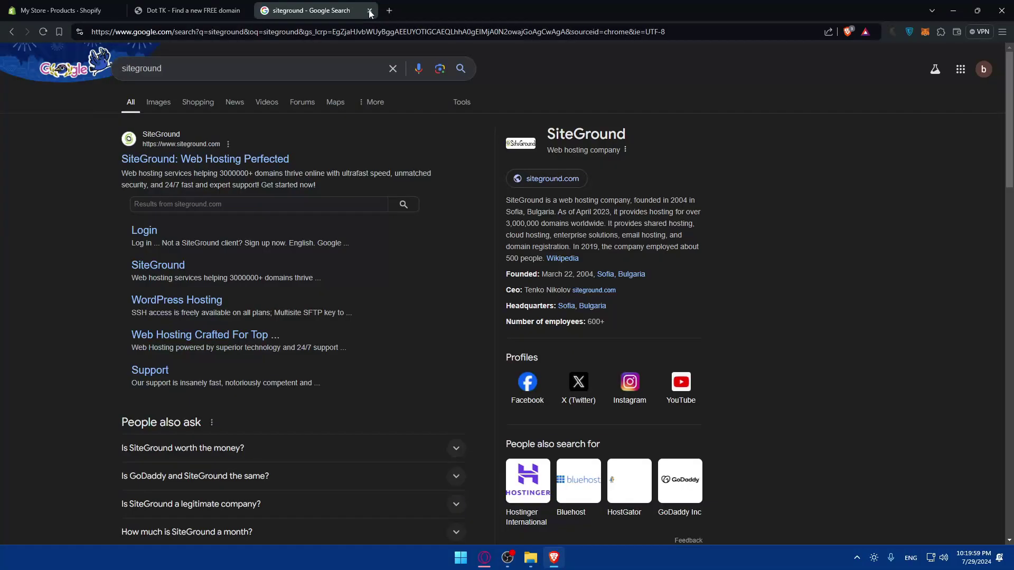
# - Open SiteGround's official site, its login page and the new-client sign-up
pyautogui.click(206, 160)
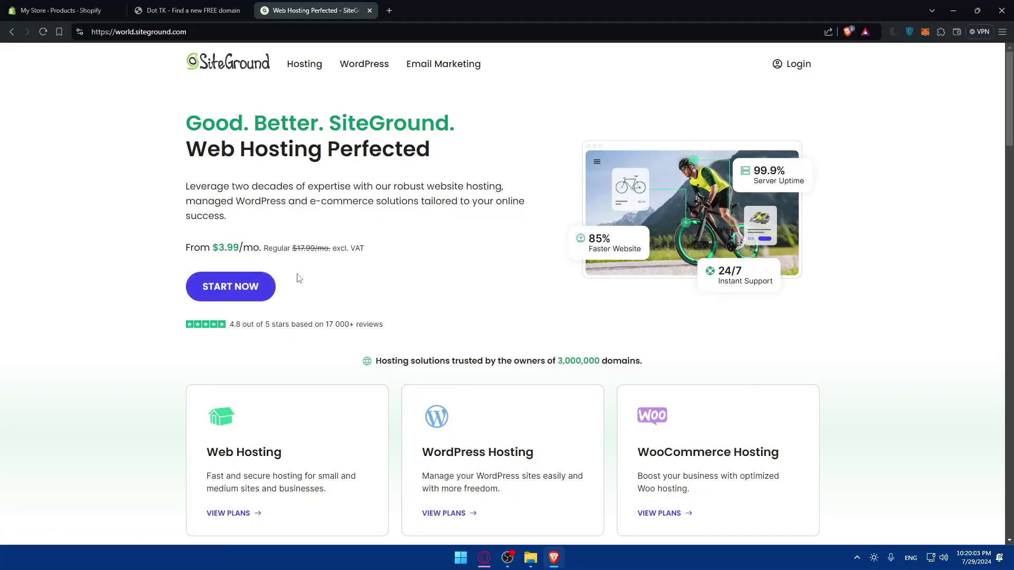
pyautogui.click(793, 63)
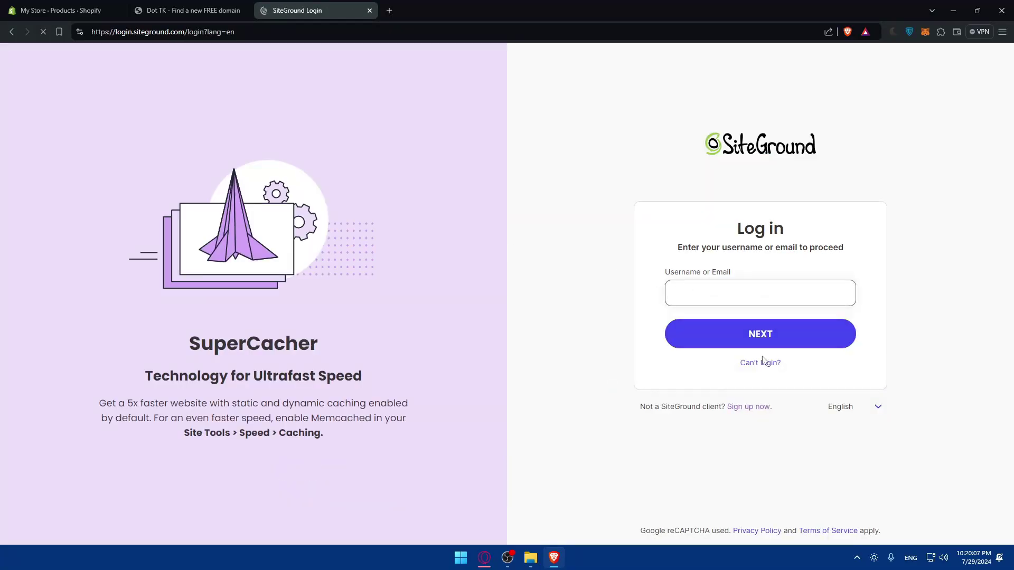
pyautogui.click(753, 406)
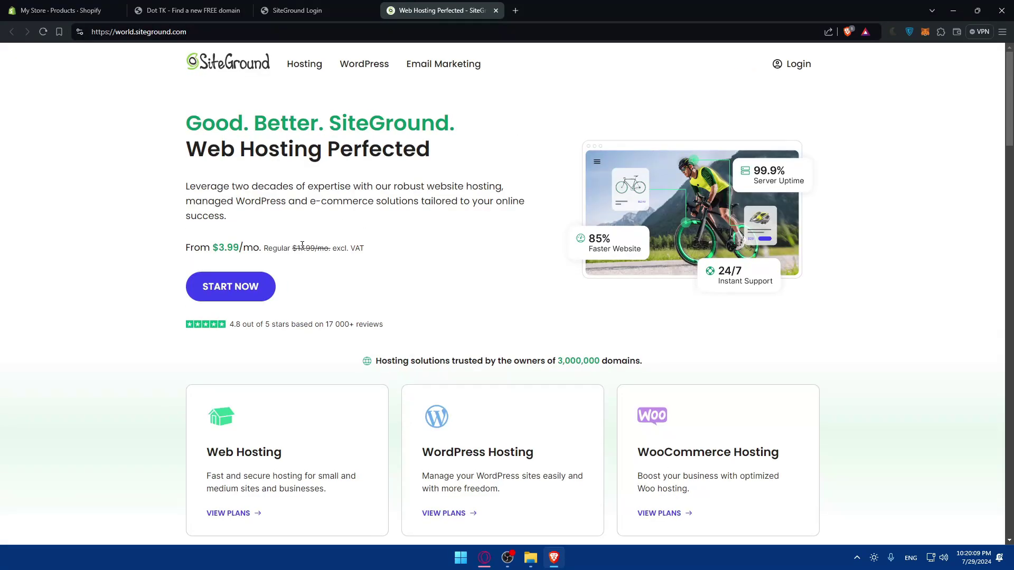
# - Review the From $3.99 hosting price, then close the SiteGround hosting and login tabs
pyautogui.scroll(-15, 254, 286)
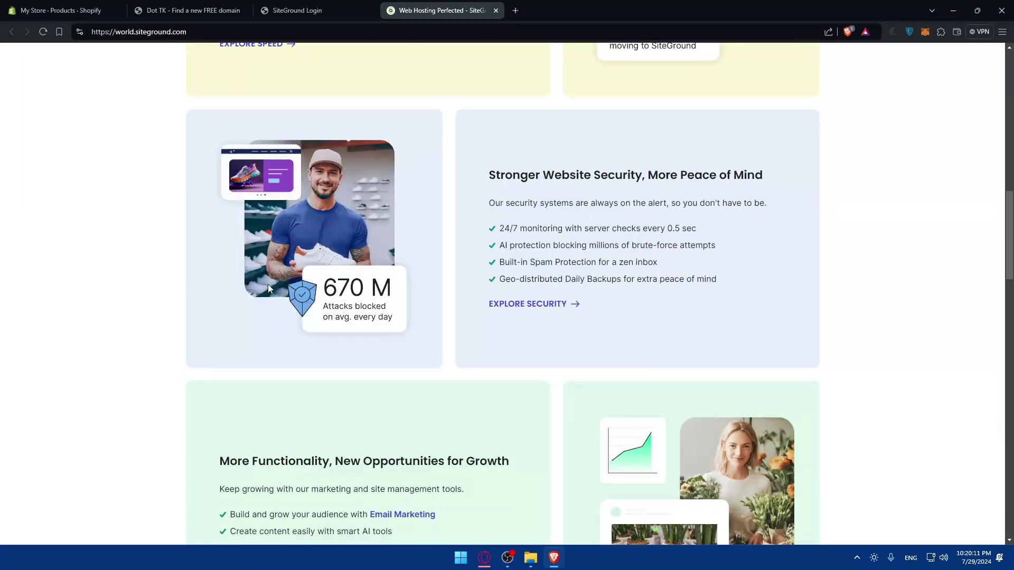
pyautogui.scroll(15, 268, 284)
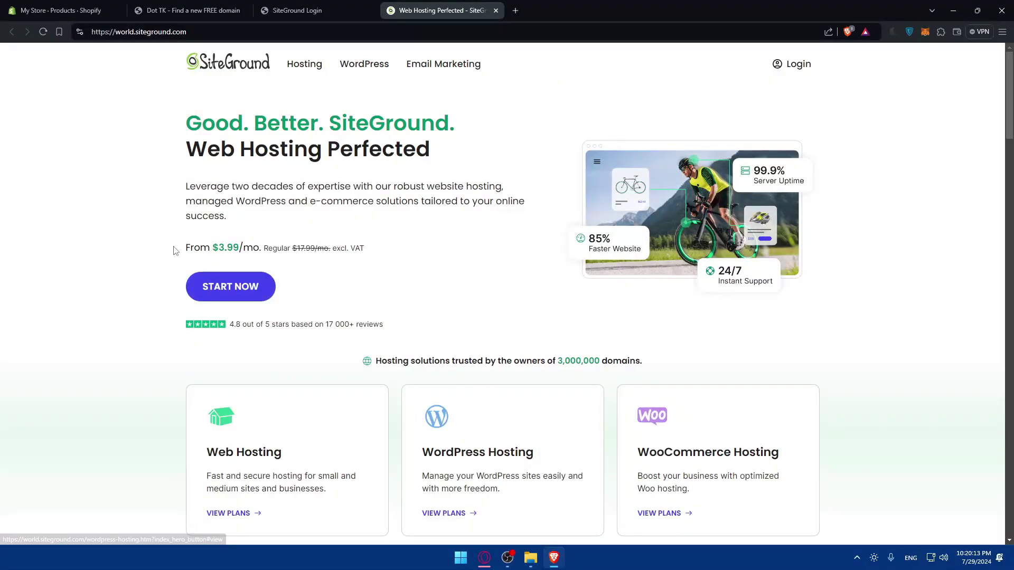
pyautogui.moveTo(176, 251); pyautogui.dragTo(257, 245)
pyautogui.click(257, 244)
pyautogui.scroll(-10, 399, 227)
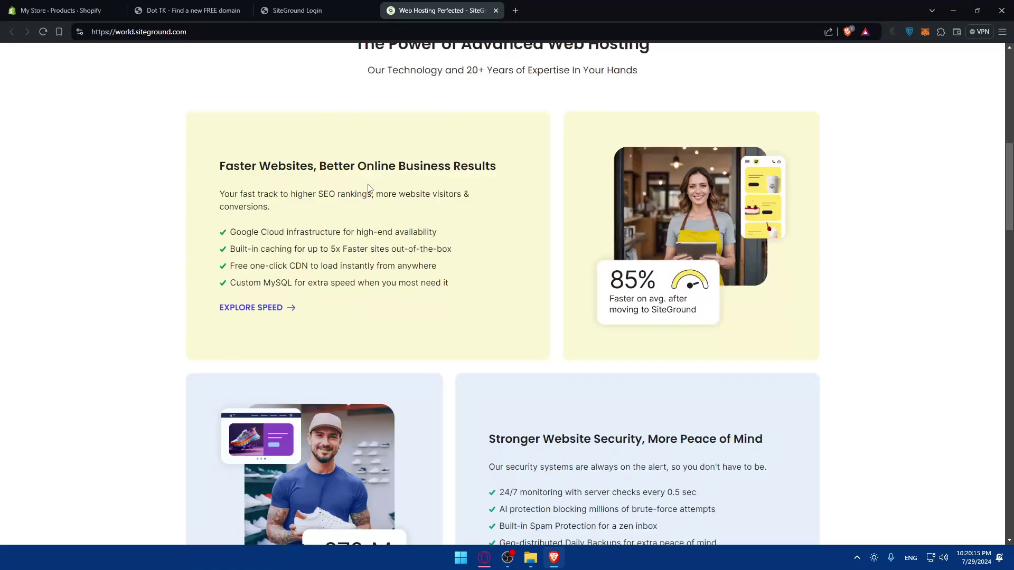
pyautogui.scroll(-15, 369, 189)
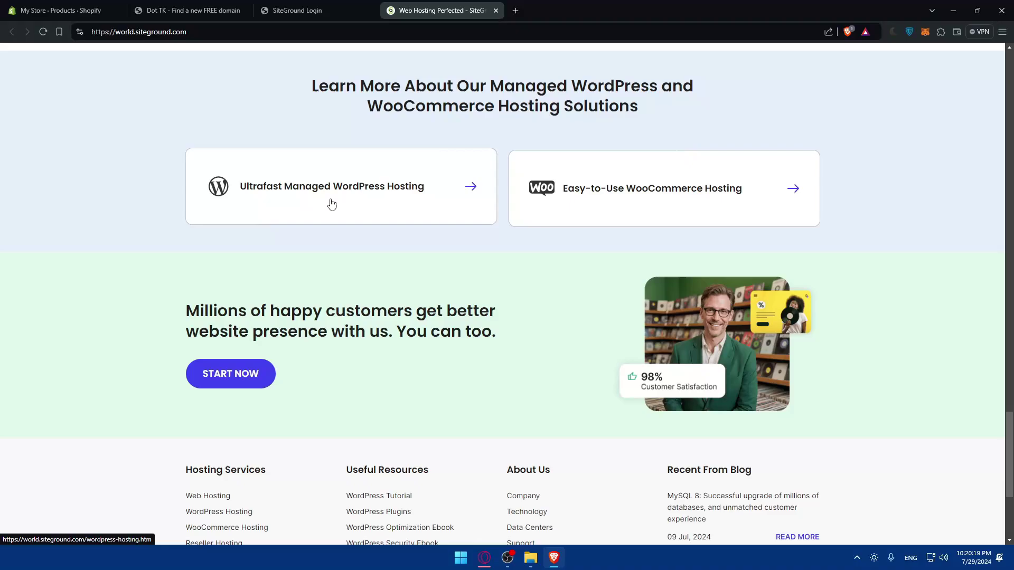
pyautogui.click(496, 11)
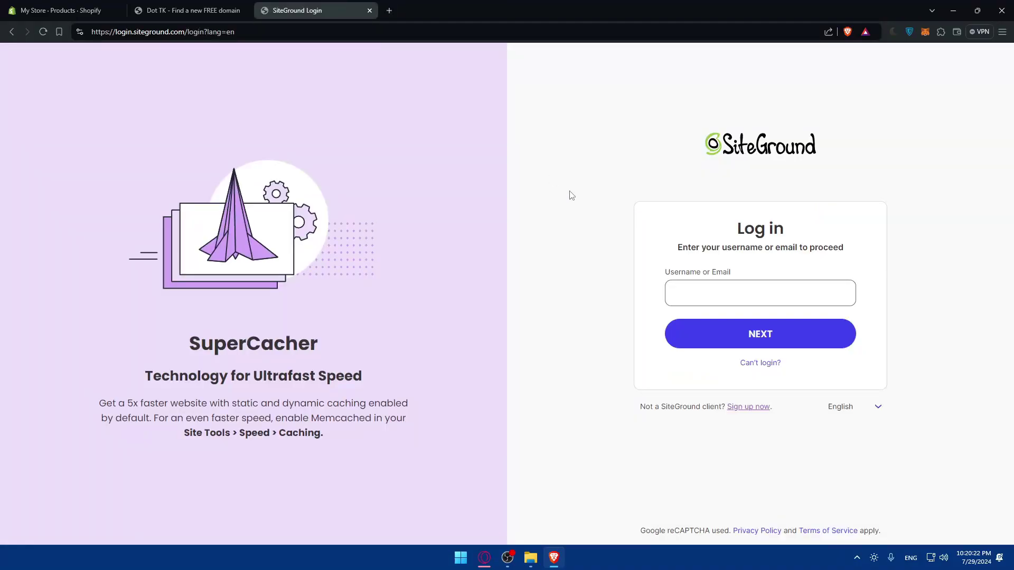
pyautogui.click(369, 10)
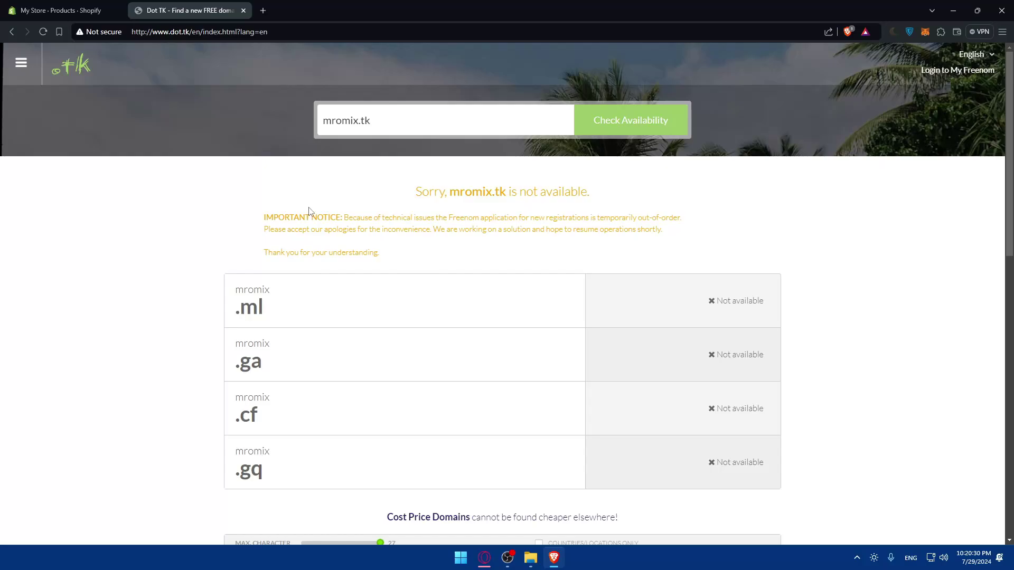
# - Check availability of mromixx.tk on Dot TK, then return to the Shopify admin
pyautogui.scroll(-3, 352, 228)
pyautogui.scroll(-1, 324, 261)
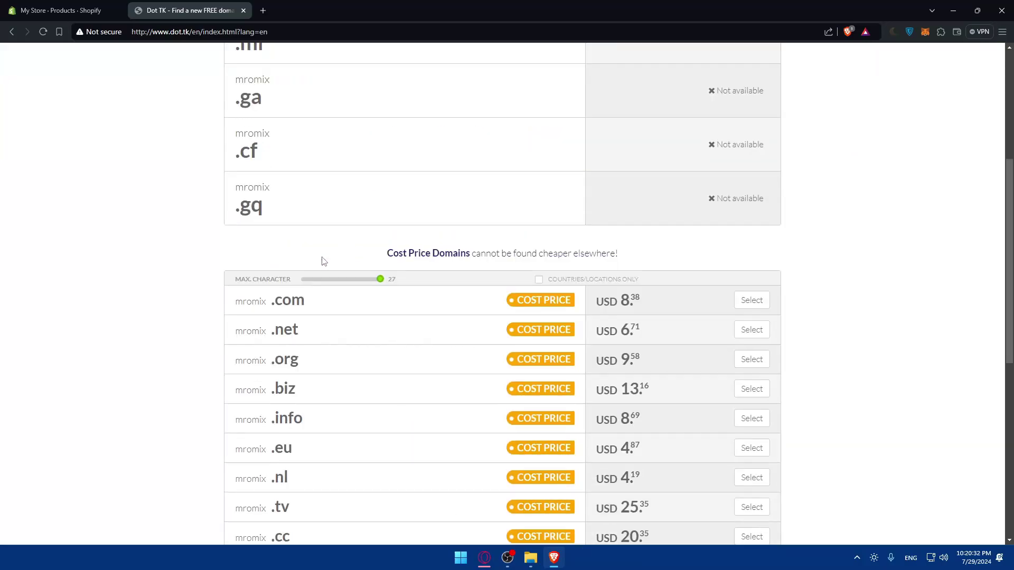
pyautogui.scroll(5, 333, 200)
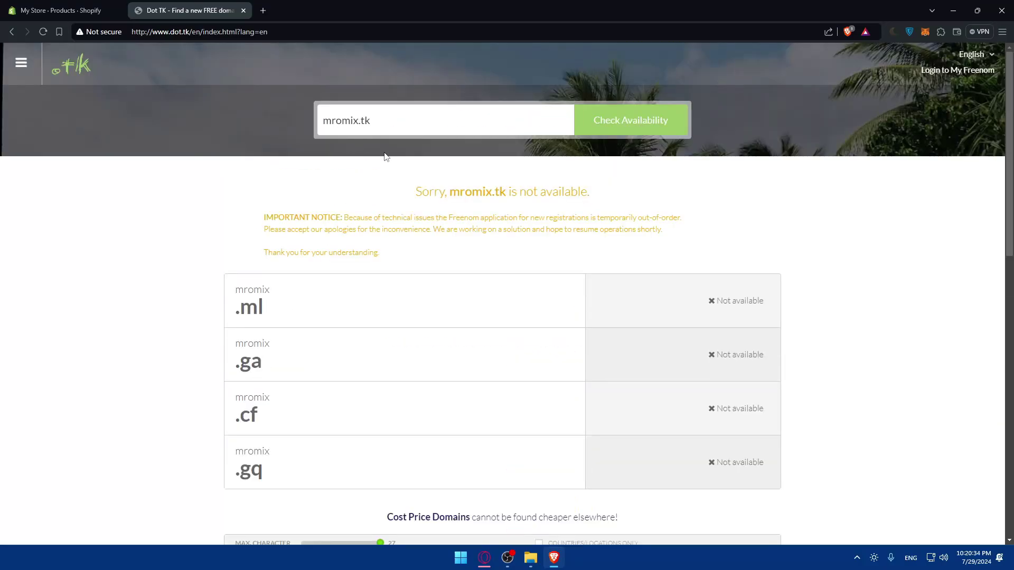
pyautogui.write('x')
pyautogui.click(606, 124)
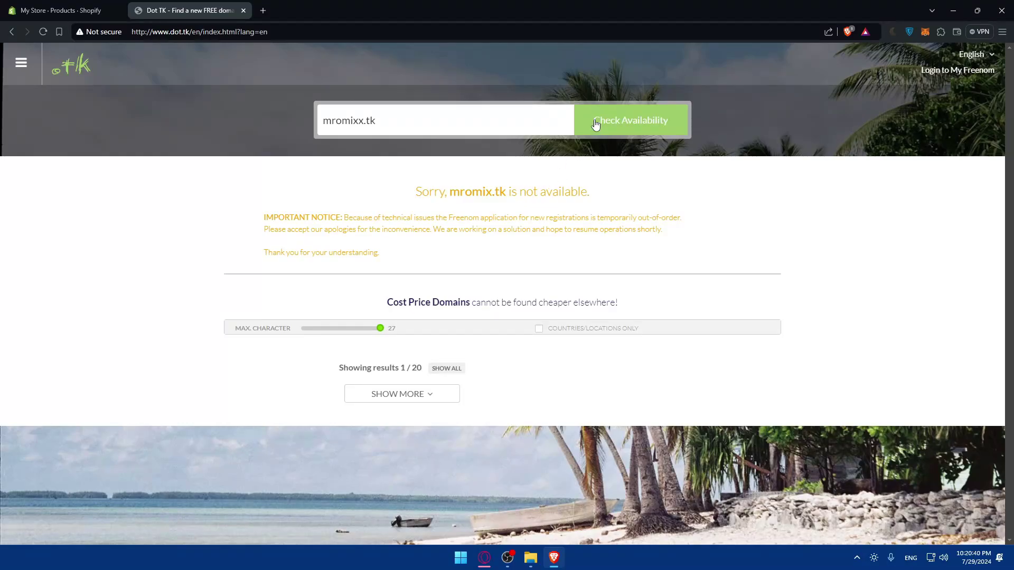
pyautogui.click(64, 10)
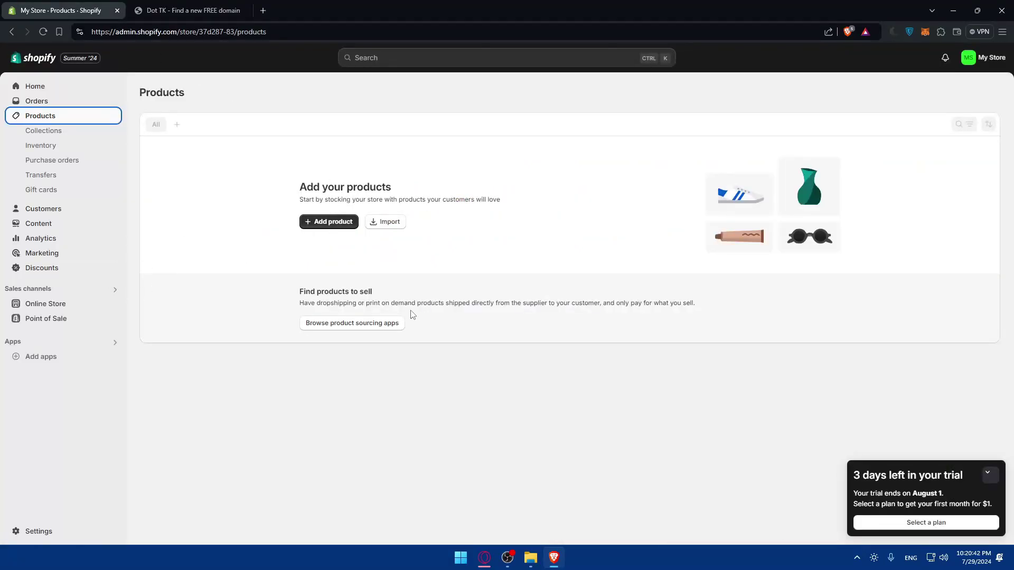
# - Open Settings > Domains and view the 37d287-83.myshopify.com domain details, then go back
pyautogui.click(38, 531)
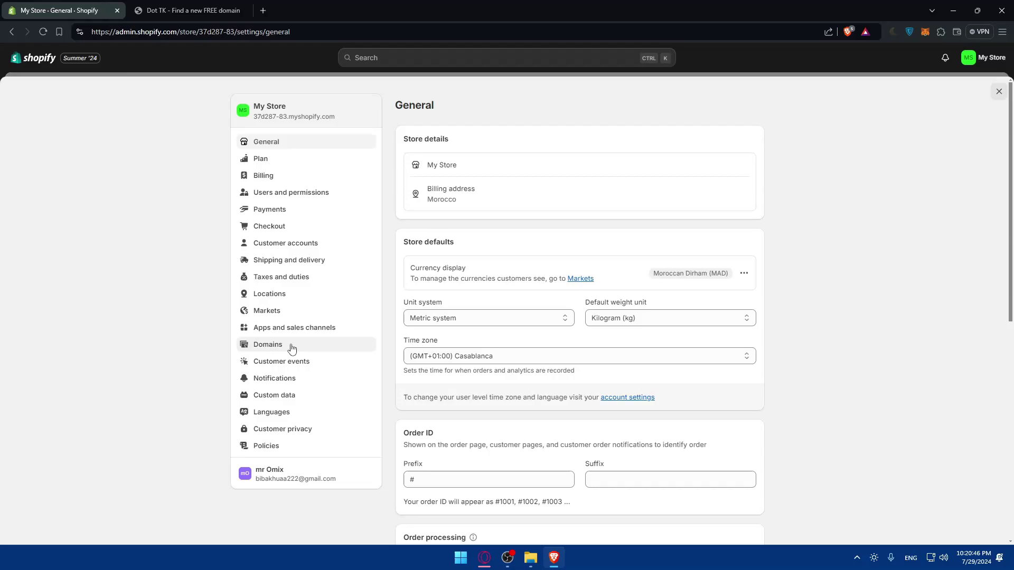
pyautogui.click(291, 347)
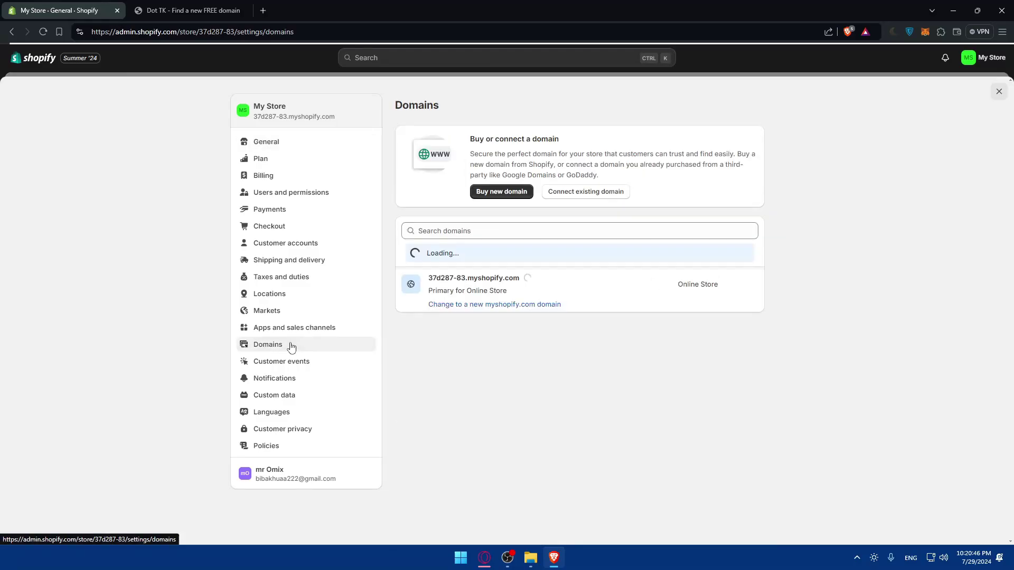
pyautogui.click(481, 286)
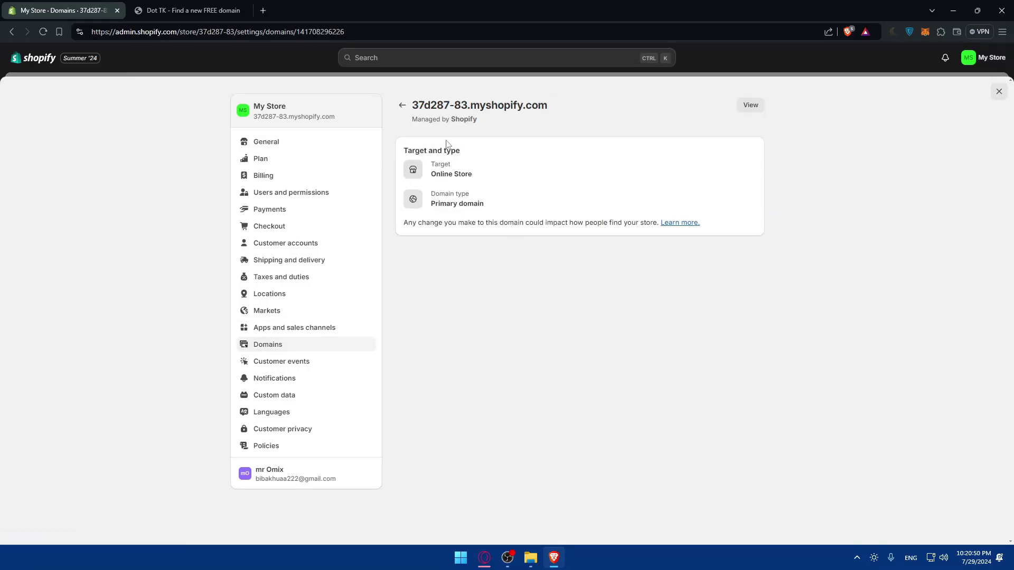
pyautogui.click(402, 105)
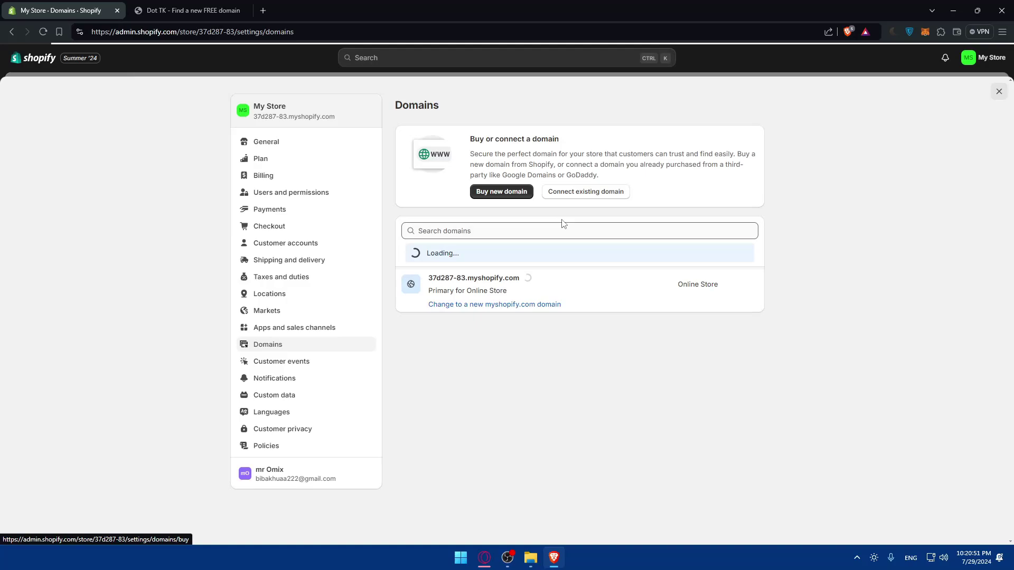
# - Under Connect existing domain, enter mromix.online and submit it with Next
pyautogui.click(569, 193)
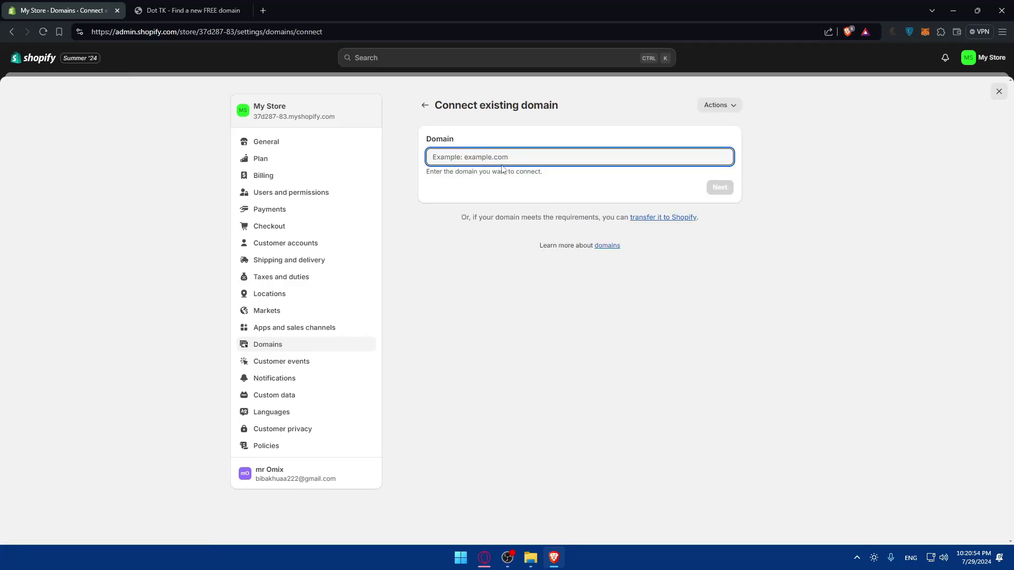
pyautogui.write('mrom')
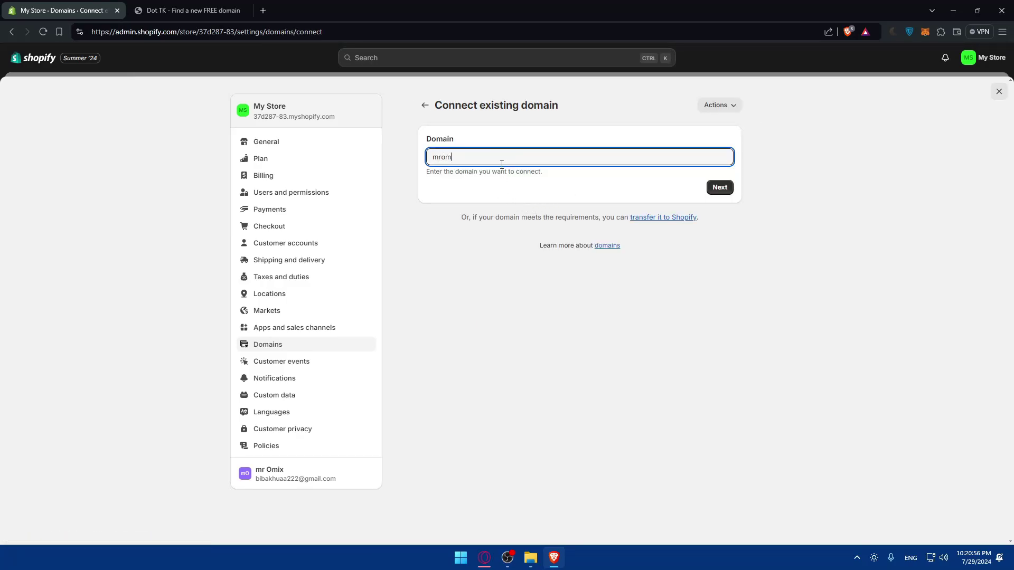
pyautogui.write('ix')
pyautogui.press('Return')
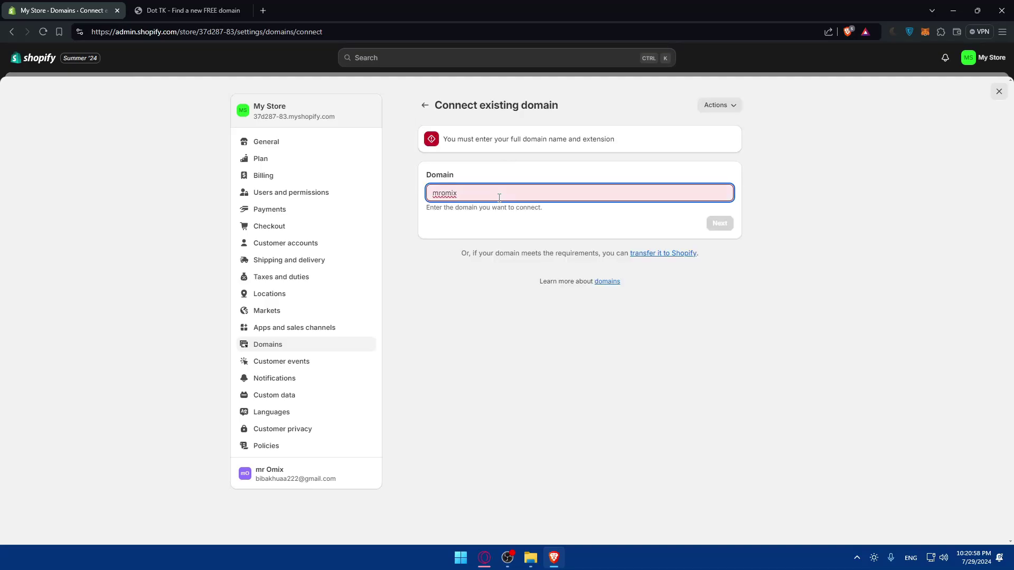
pyautogui.write('.online')
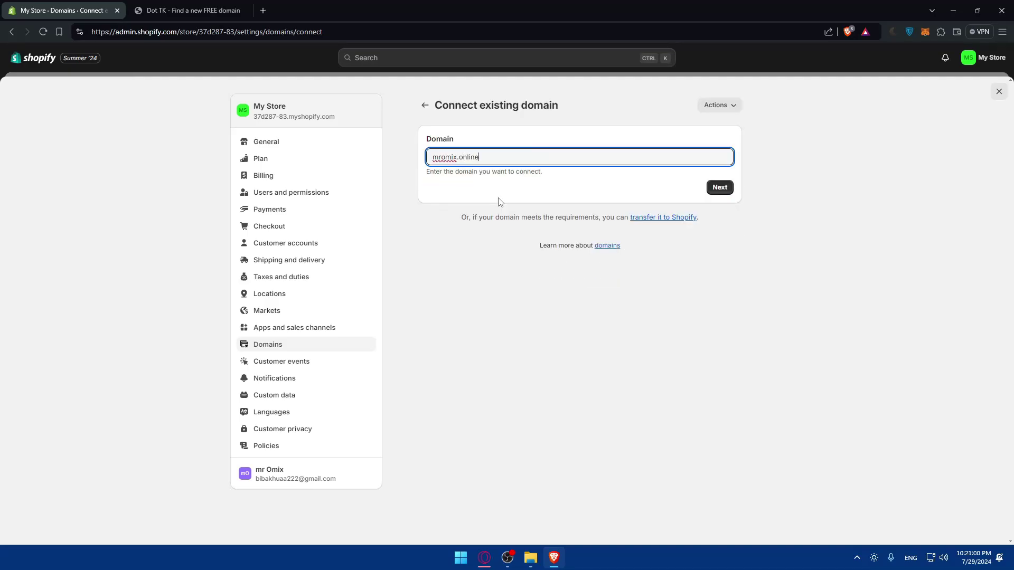
pyautogui.click(716, 191)
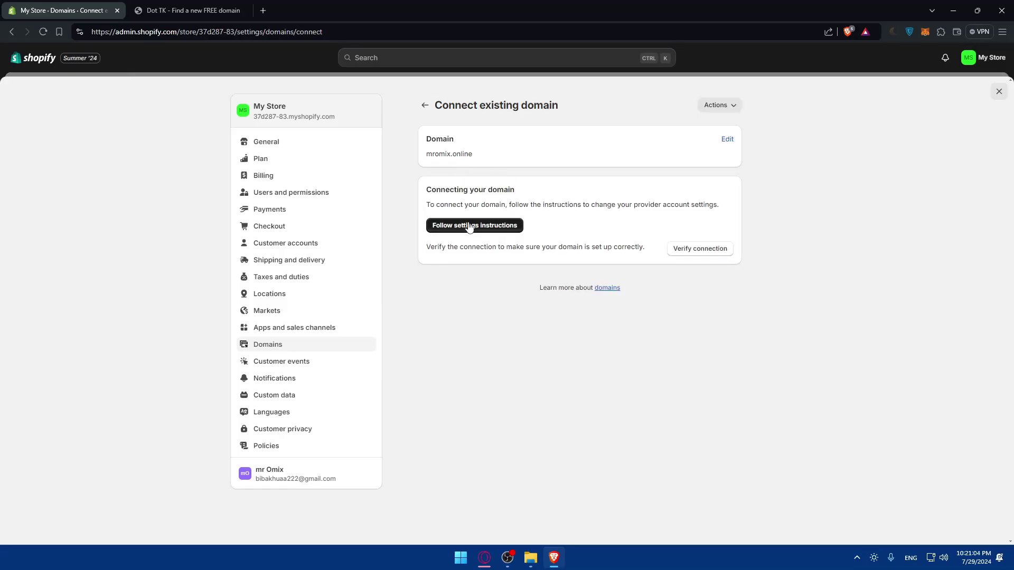
# - Open the Help Center guide on connecting a third-party domain from the setup instructions
pyautogui.click(448, 227)
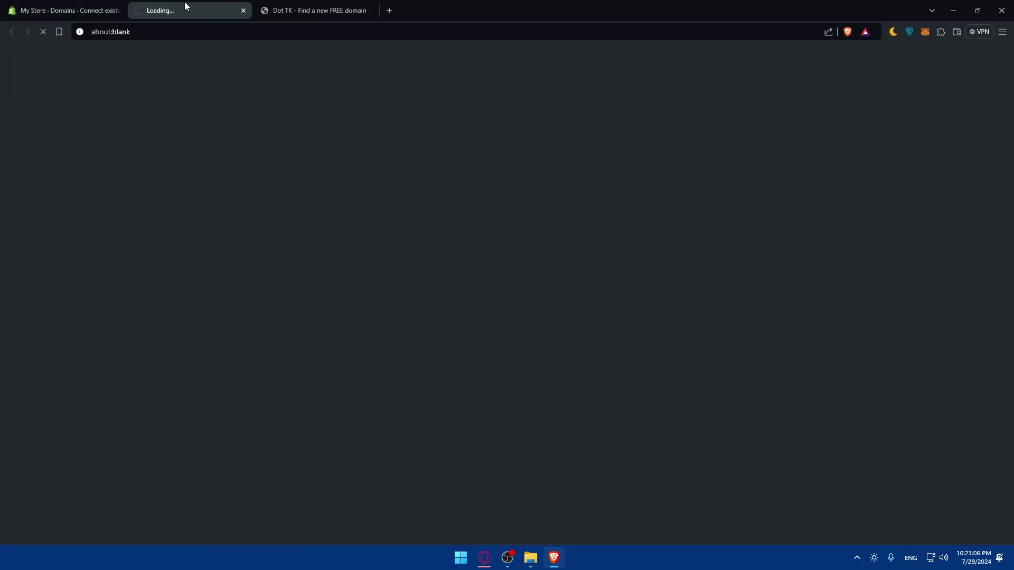
pyautogui.click(86, 10)
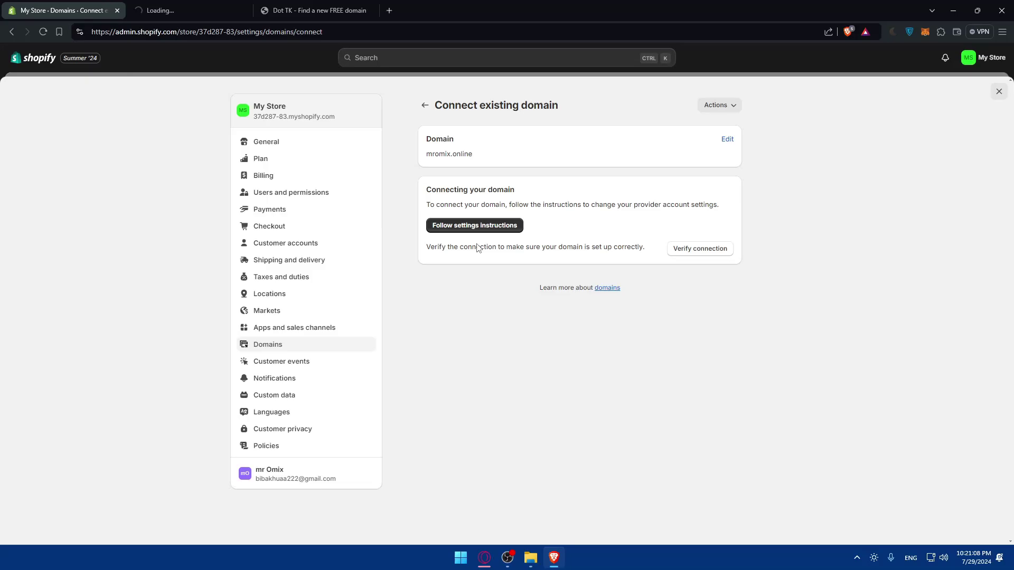
pyautogui.click(465, 231)
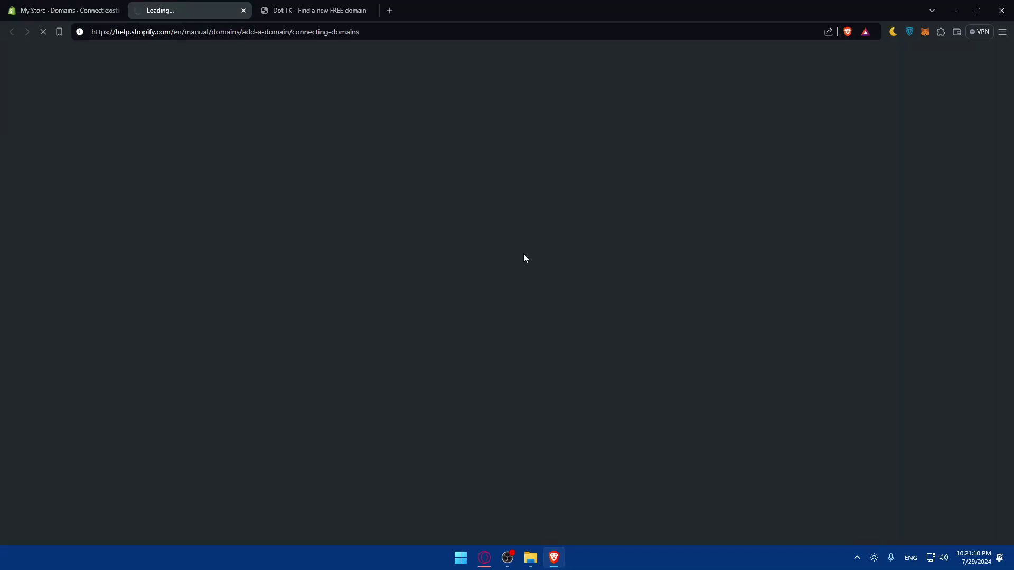
pyautogui.click(56, 6)
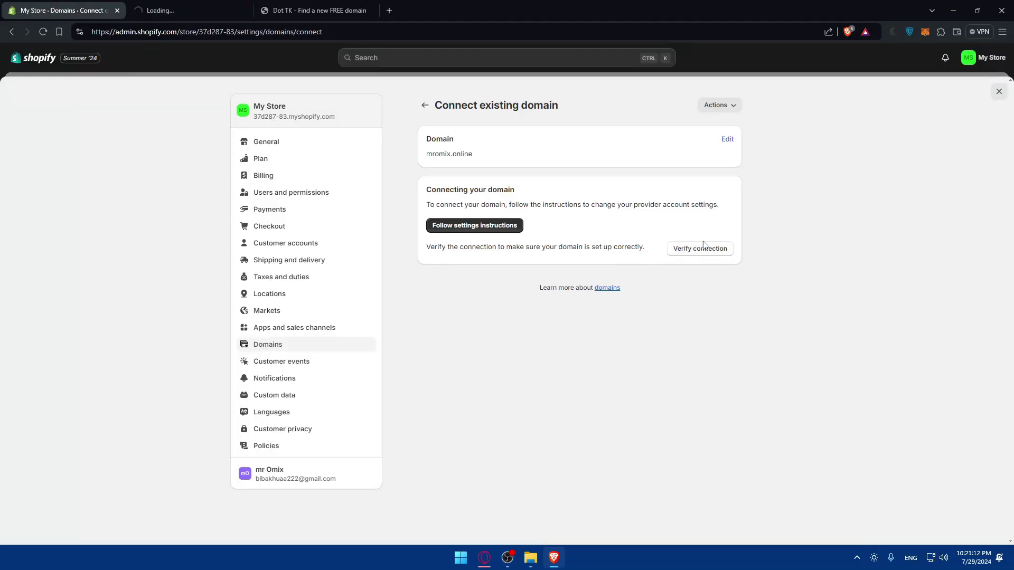
pyautogui.click(188, 10)
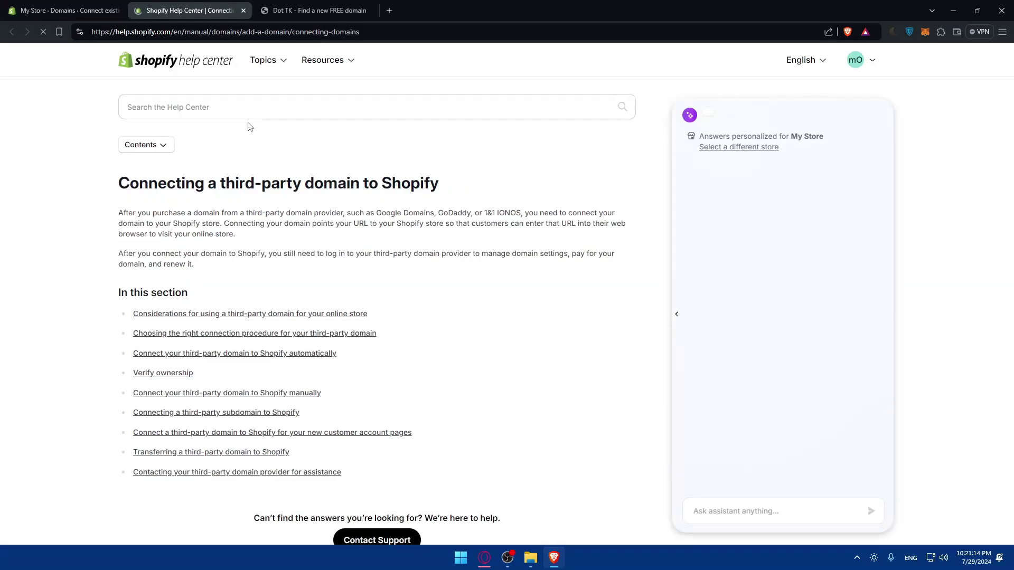
# - Skim the guide, close its tab, and exit Settings back to Products
pyautogui.scroll(-2, 296, 226)
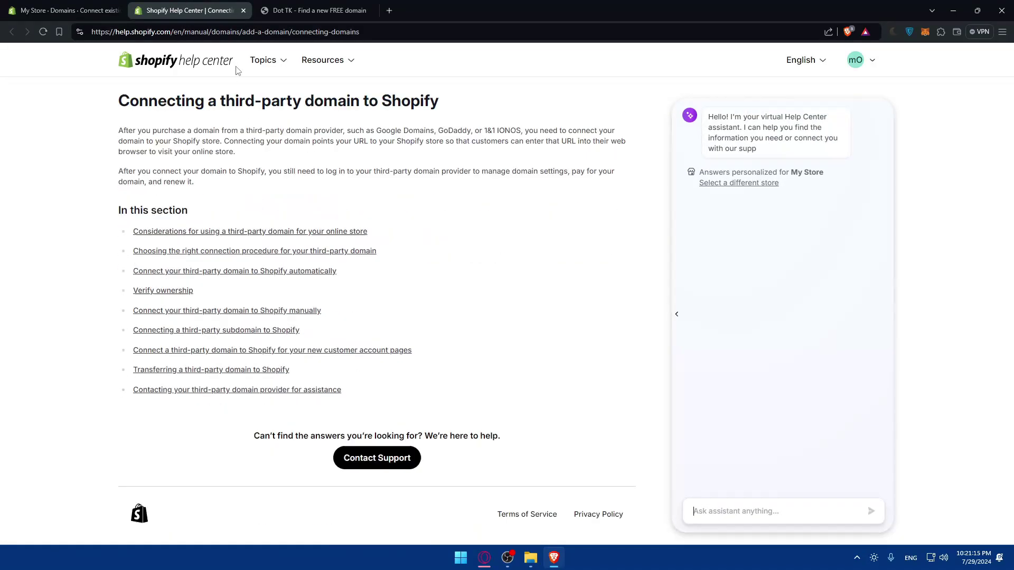
pyautogui.click(243, 10)
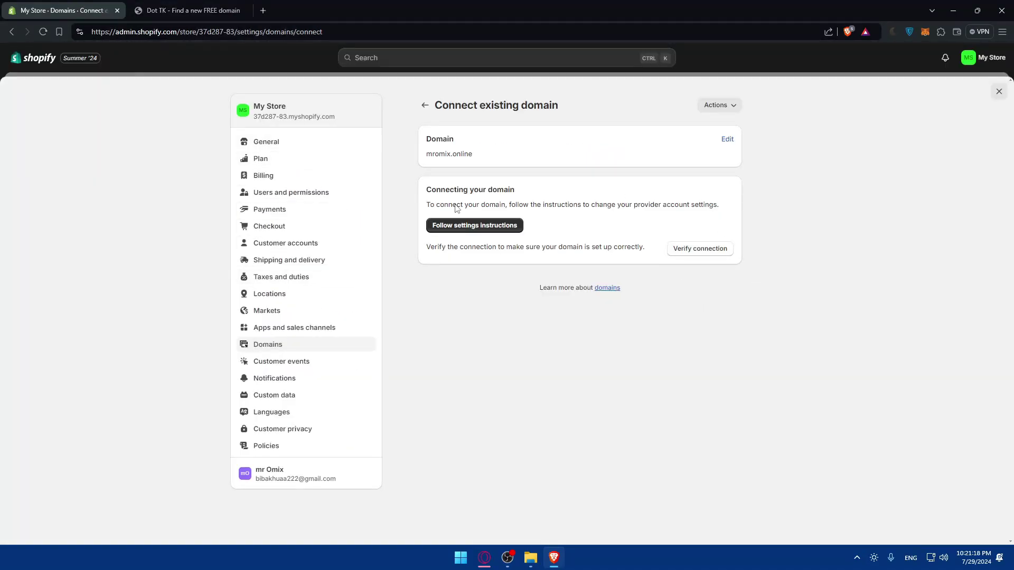
pyautogui.click(998, 91)
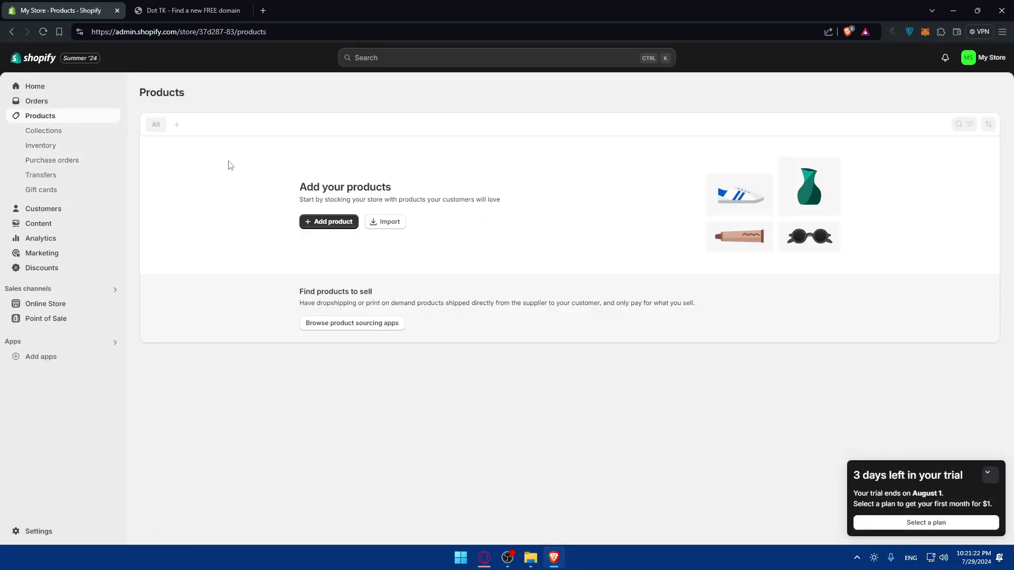
# - Close the Shopify and Dot TK tabs, leaving only a new blank tab
pyautogui.click(192, 10)
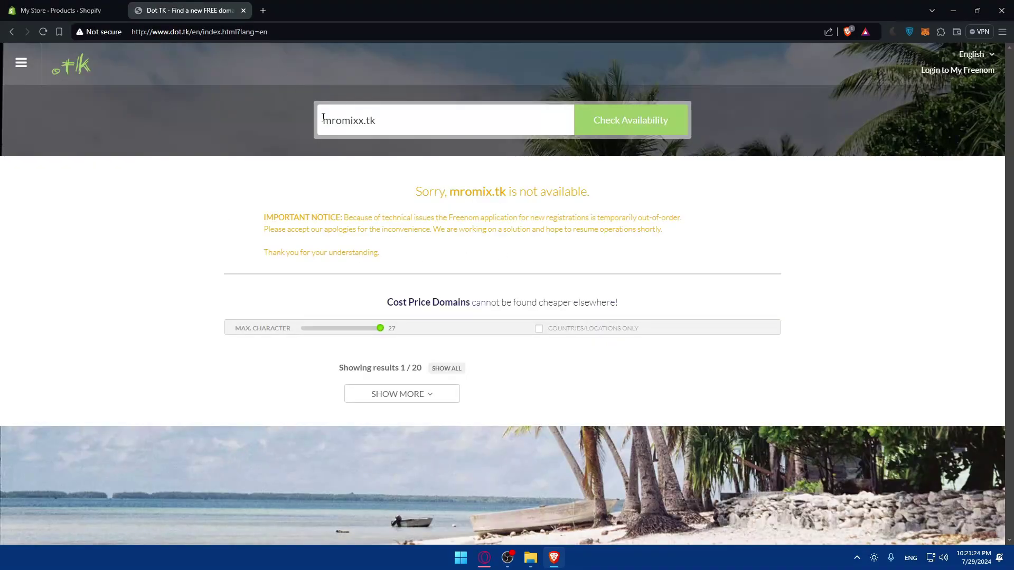
pyautogui.click(120, 11)
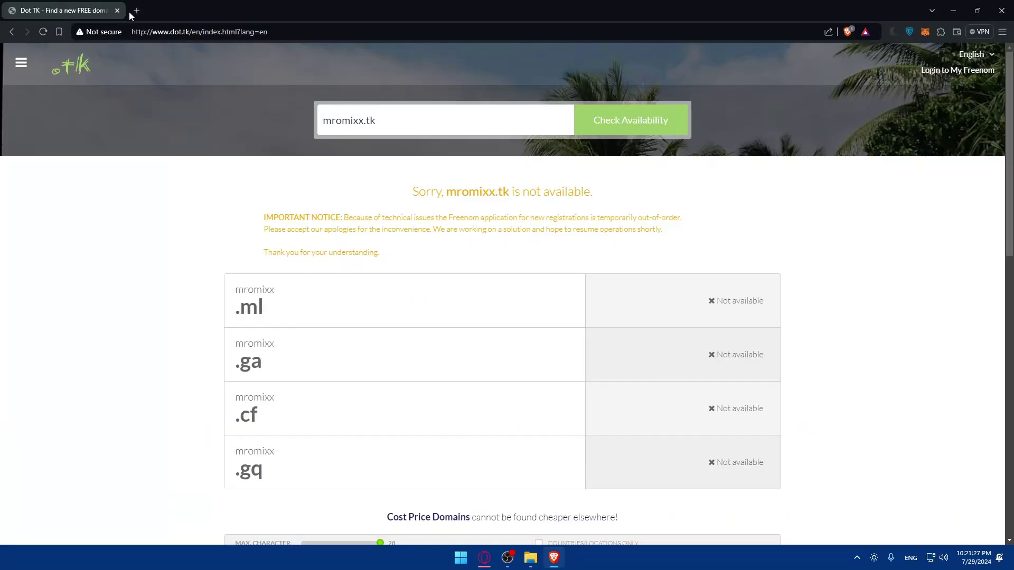
pyautogui.click(133, 11)
pyautogui.click(117, 10)
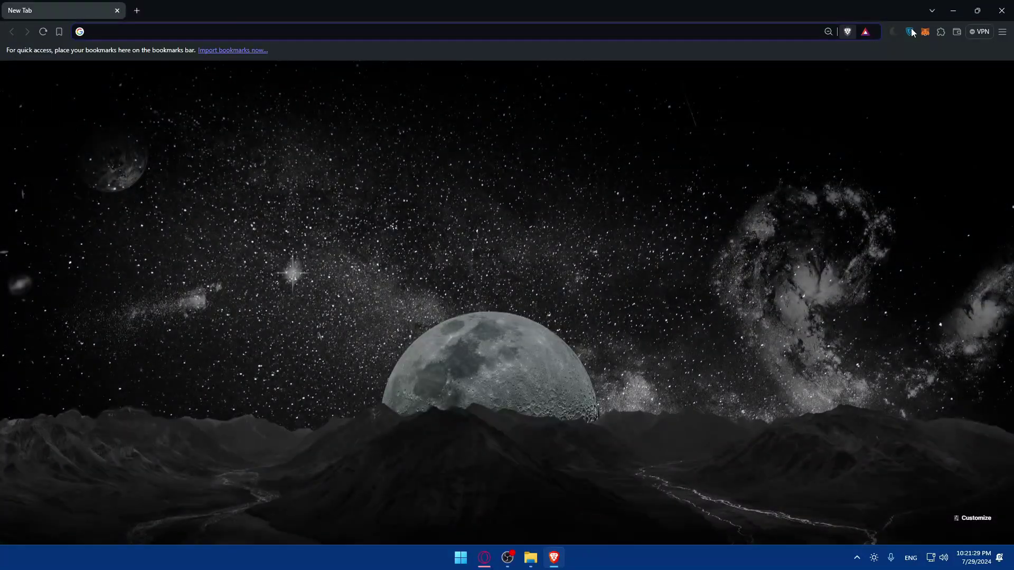